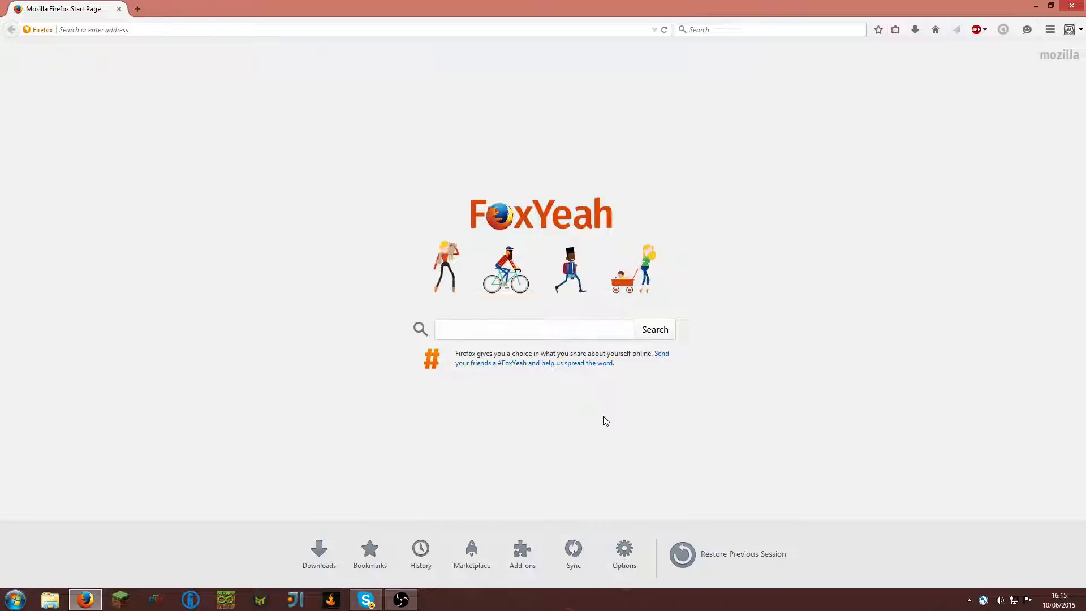
# Search the web for "teamspeak 3" and open the TeamSpeak - Downloads result.
pyautogui.click(350, 32)
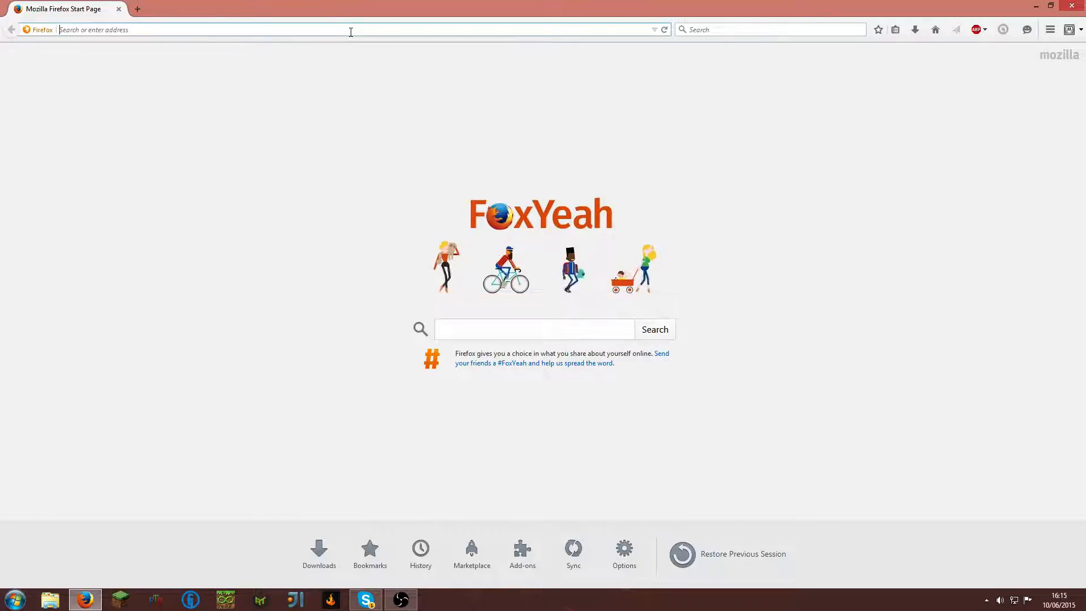
pyautogui.write('teamspeak')
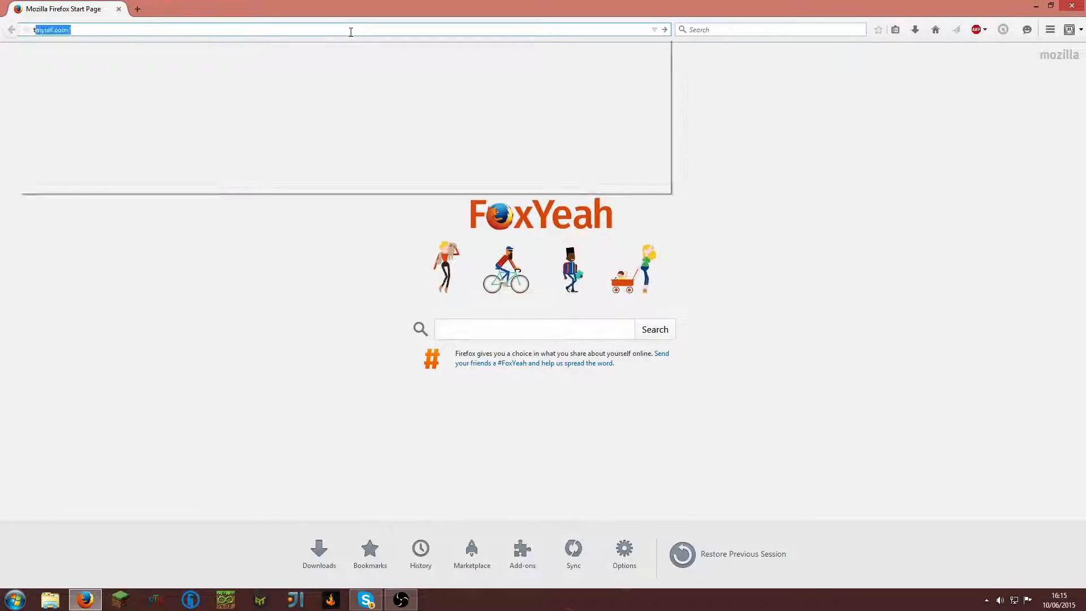
pyautogui.write(' 3')
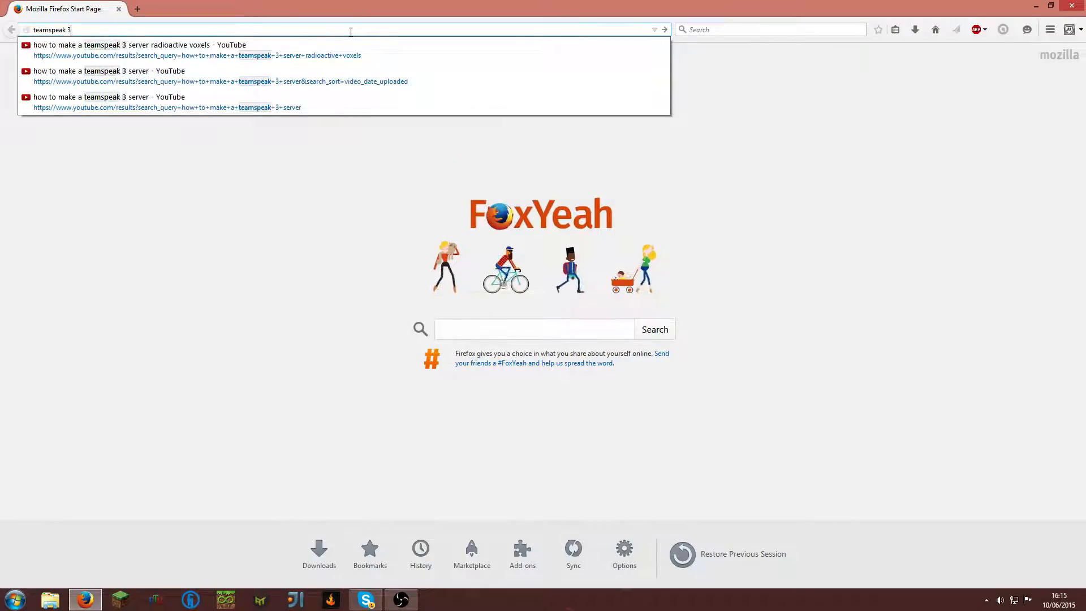
pyautogui.press('Return')
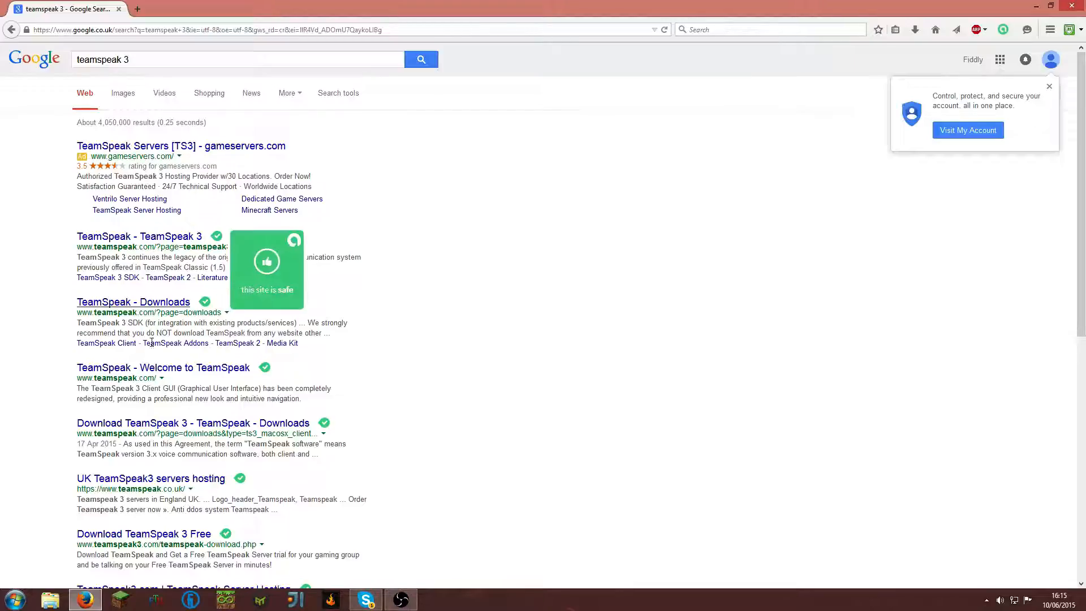
pyautogui.click(151, 303)
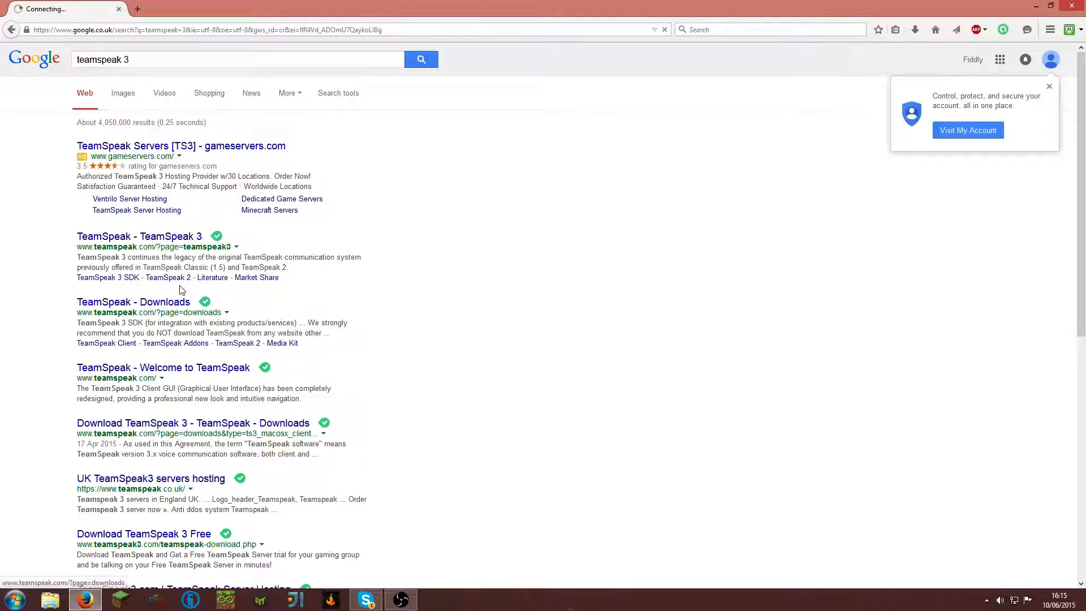
pyautogui.click(141, 308)
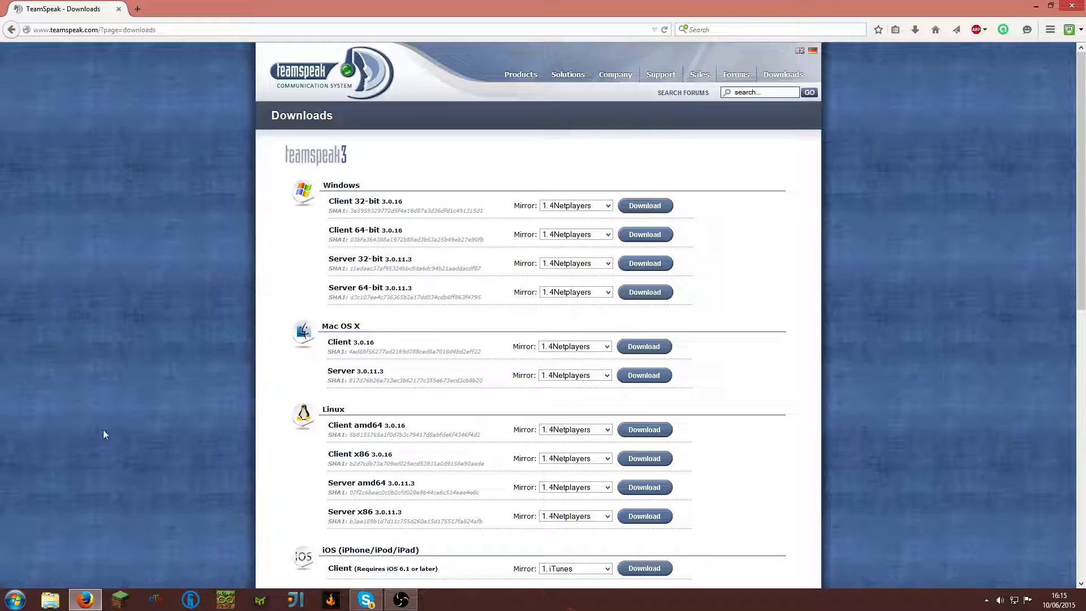
# Search the computer's programs and files for "teamsp" to check for an existing TeamSpeak installation, then close the search.
pyautogui.click(16, 600)
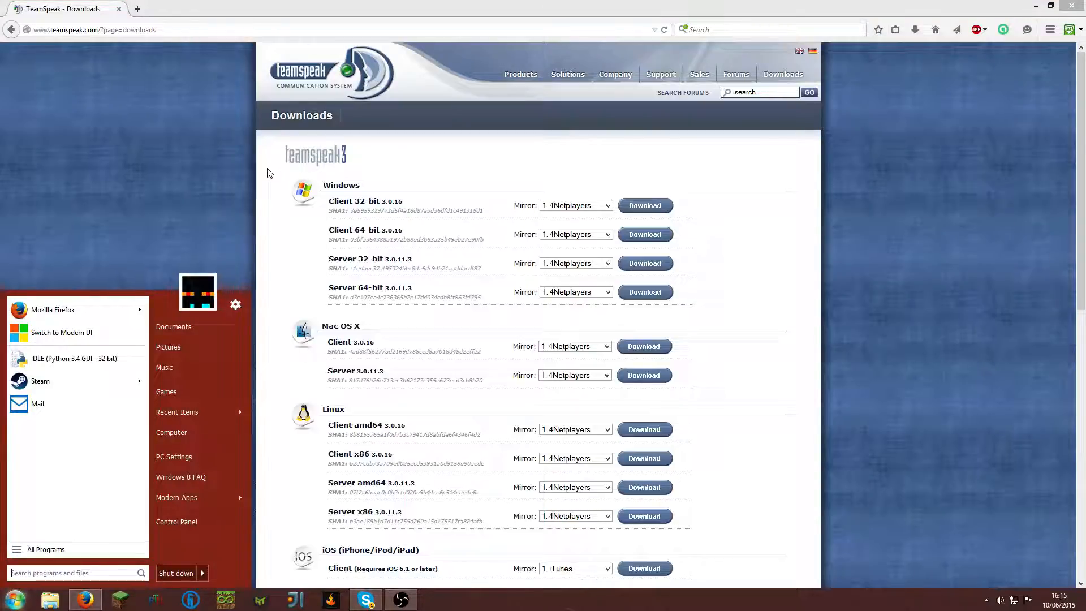
pyautogui.write('team')
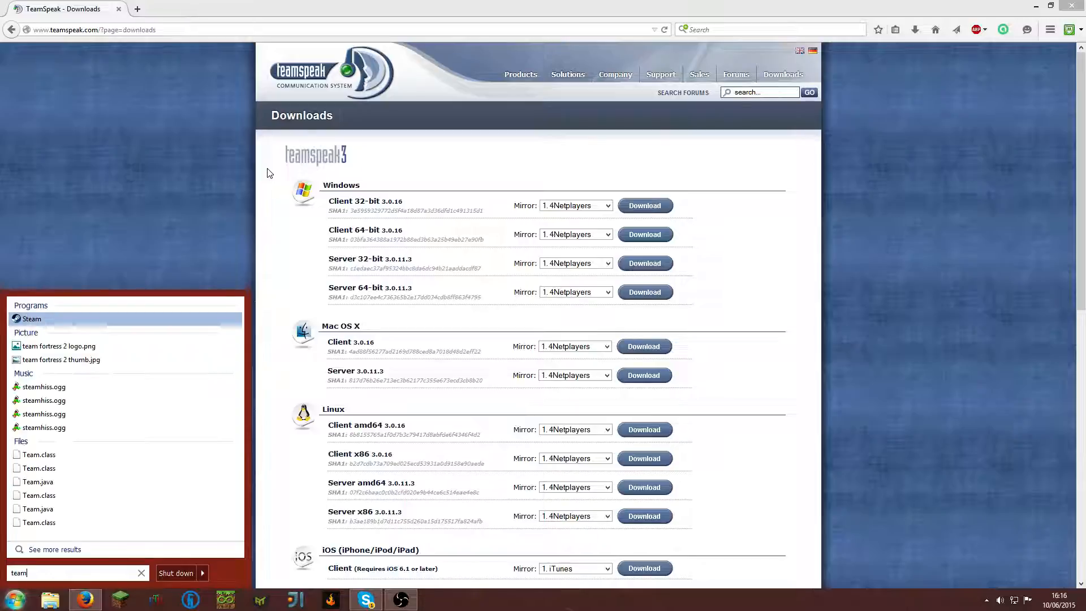
pyautogui.write('sp')
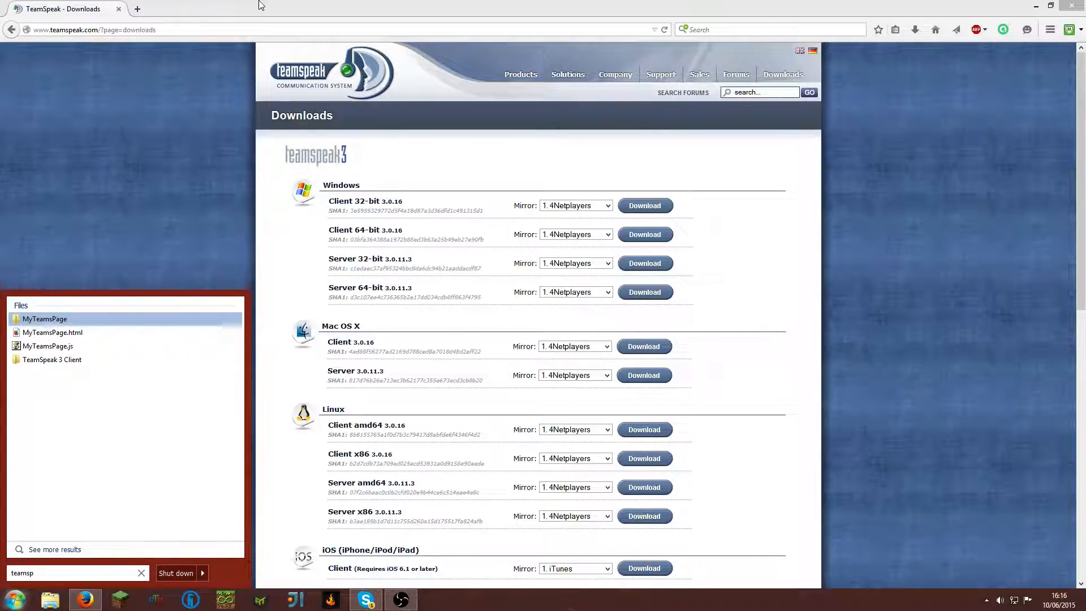
pyautogui.click(326, 5)
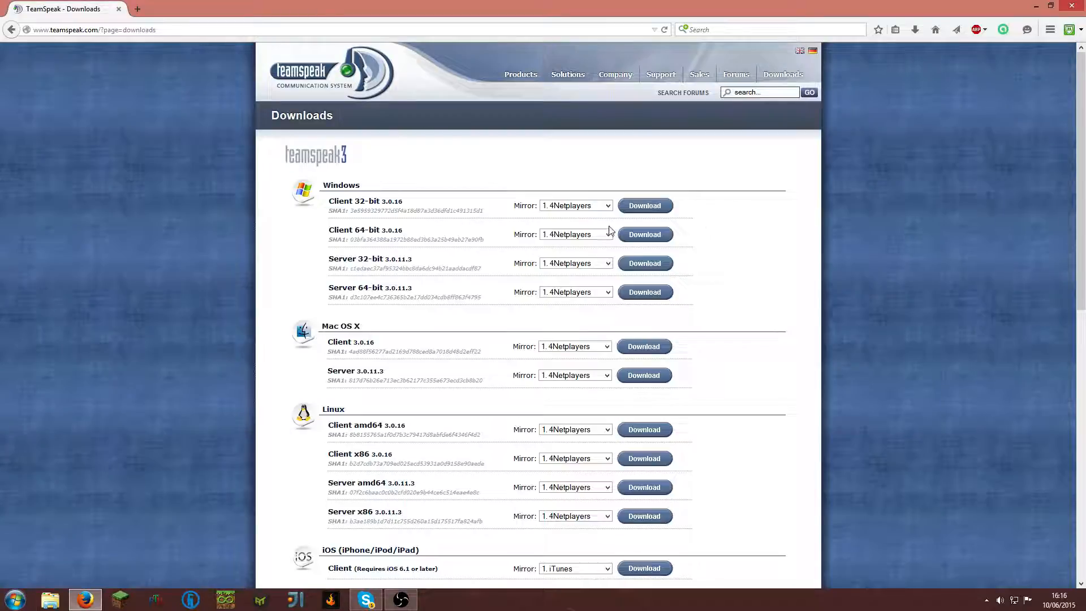
# Request the Windows Client 64-bit 3.0.16 download, submit the license agreement and choose to save the file.
pyautogui.click(649, 240)
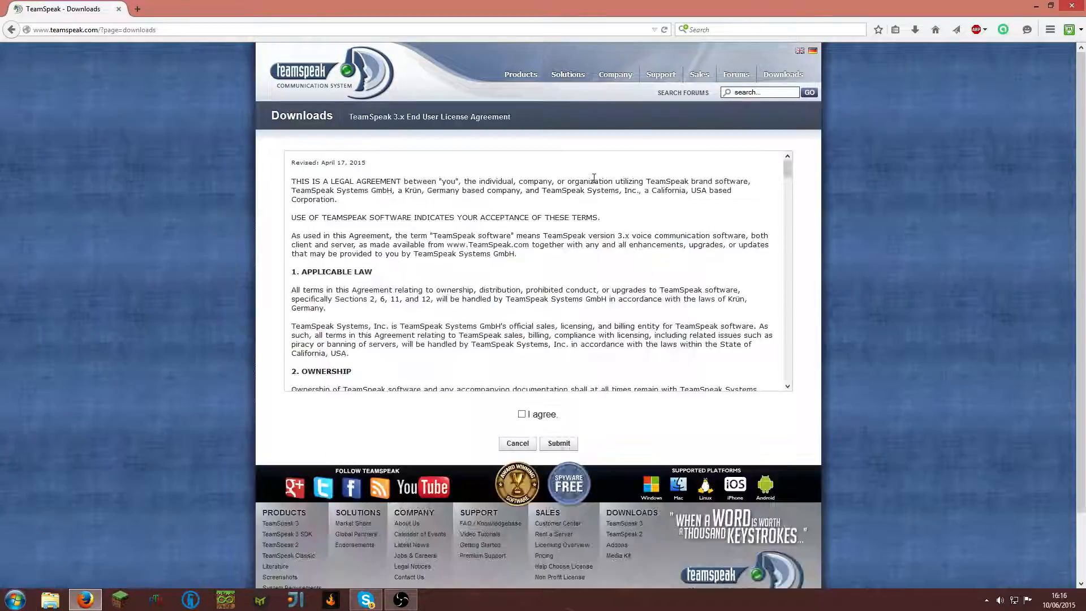
pyautogui.click(563, 445)
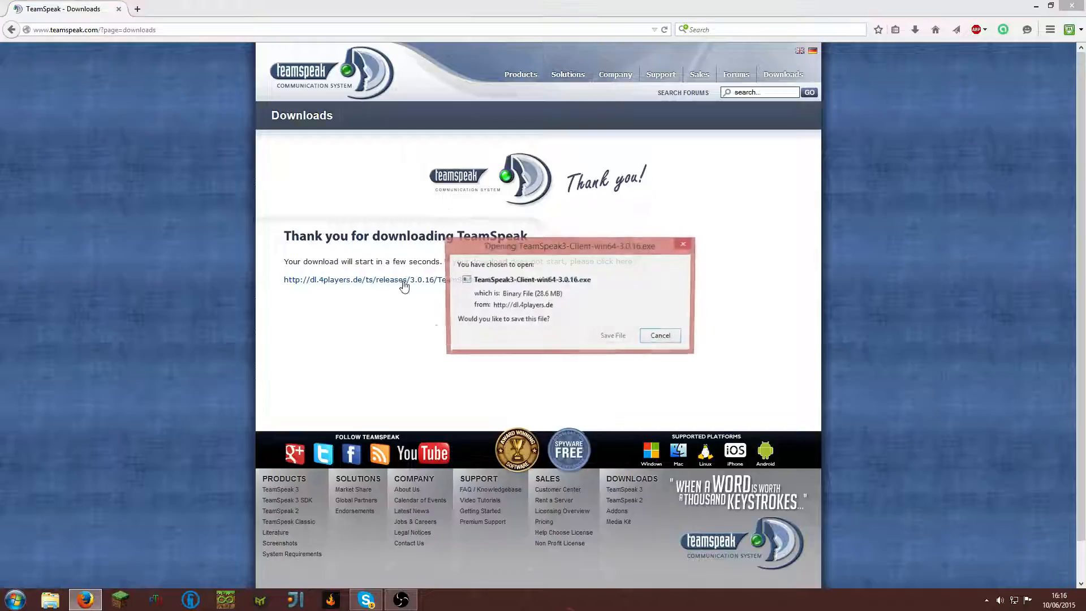
pyautogui.click(611, 335)
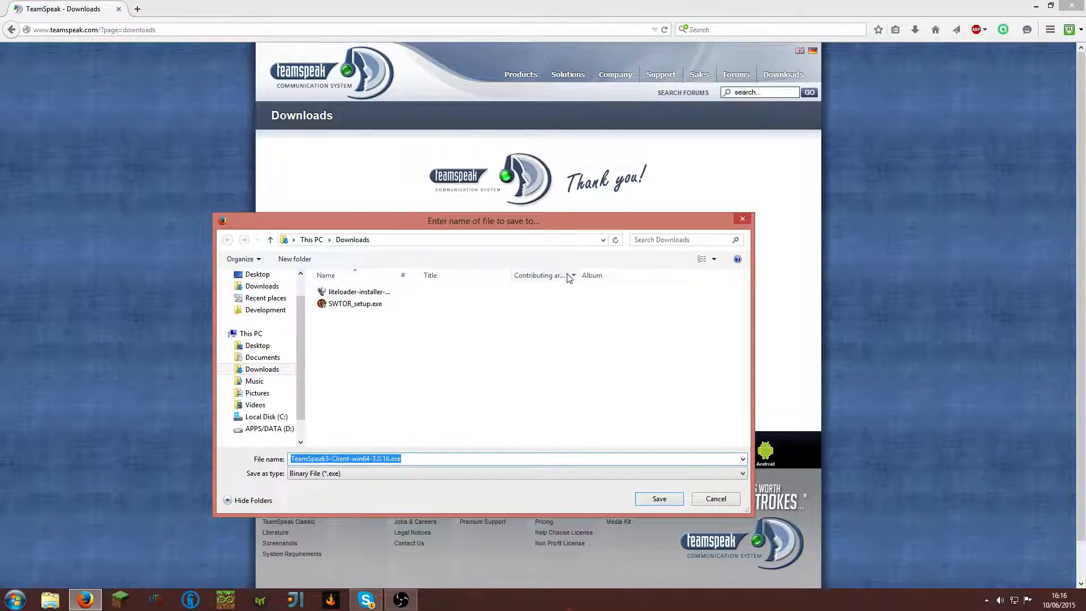
# Delete SWTOR_setup.exe and liteloader-installer-1.7.10-04.exe from the Downloads folder.
pyautogui.click(449, 357)
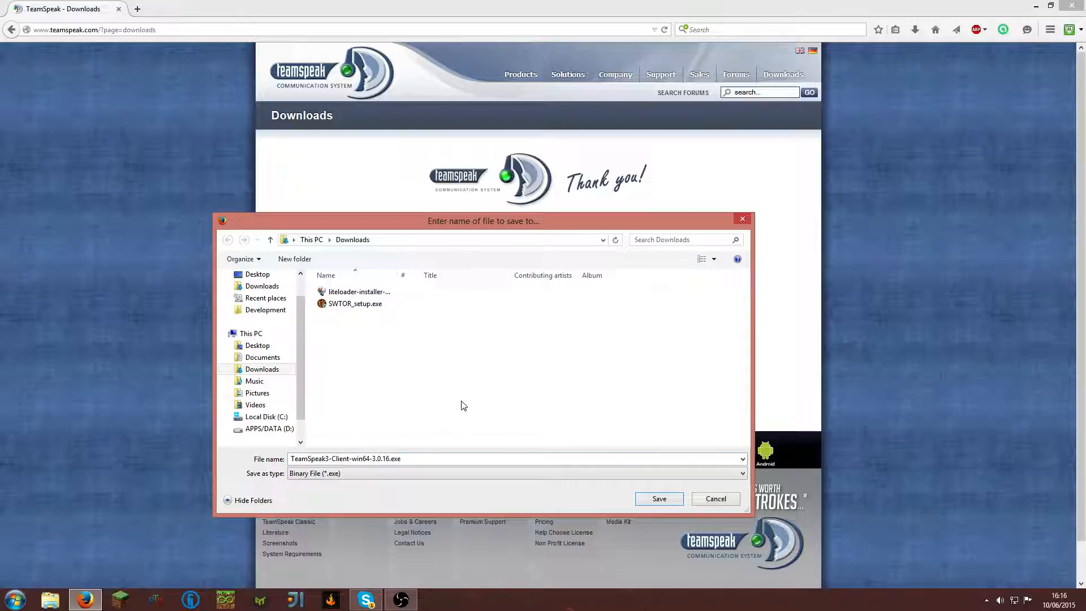
pyautogui.click(394, 309)
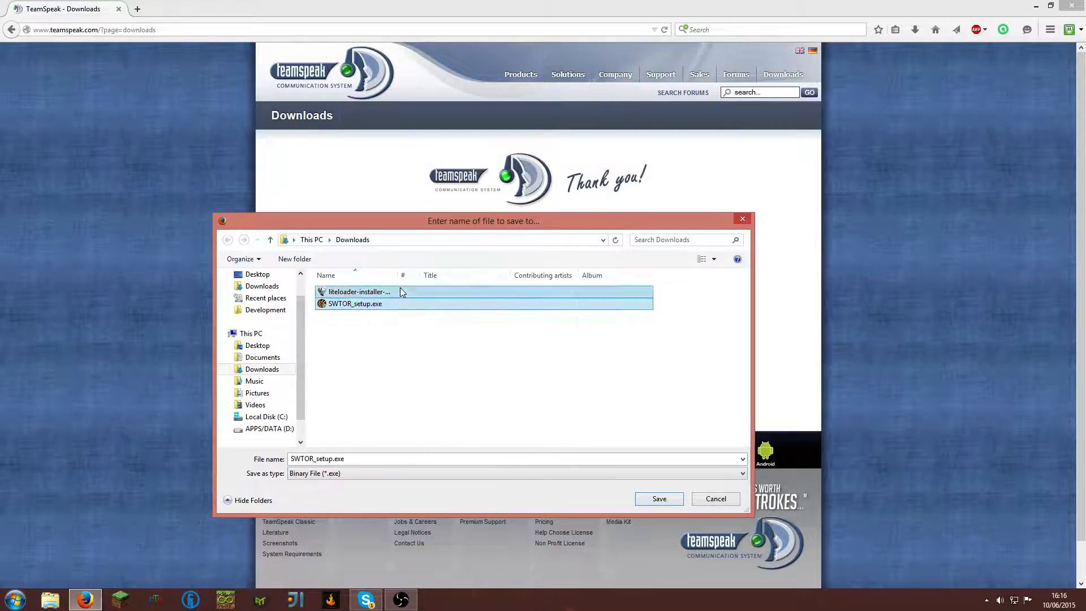
pyautogui.click(405, 293)
pyautogui.click(442, 307)
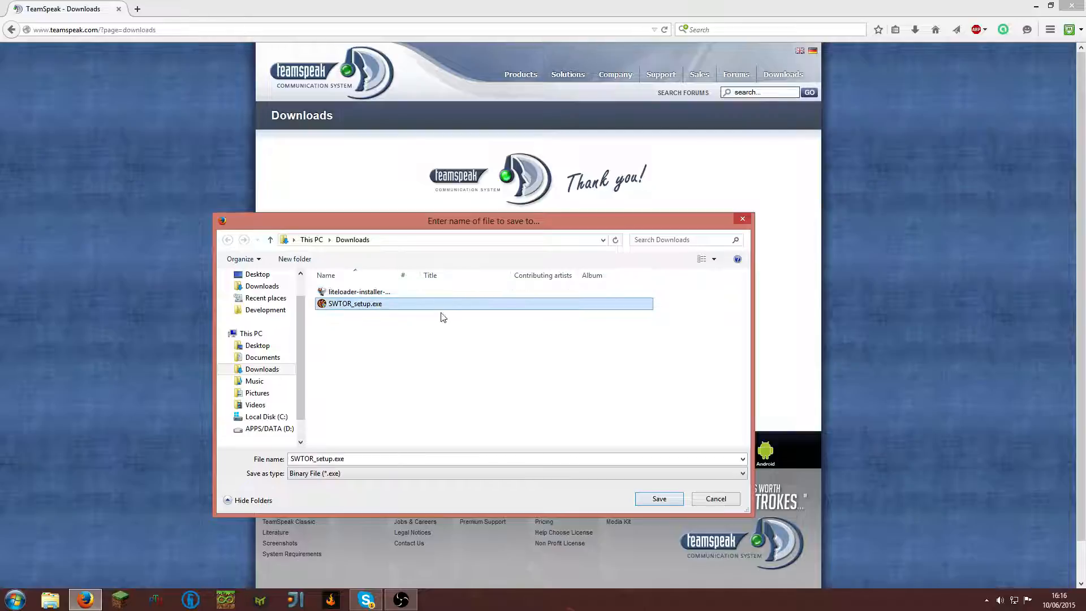
pyautogui.press('Delete')
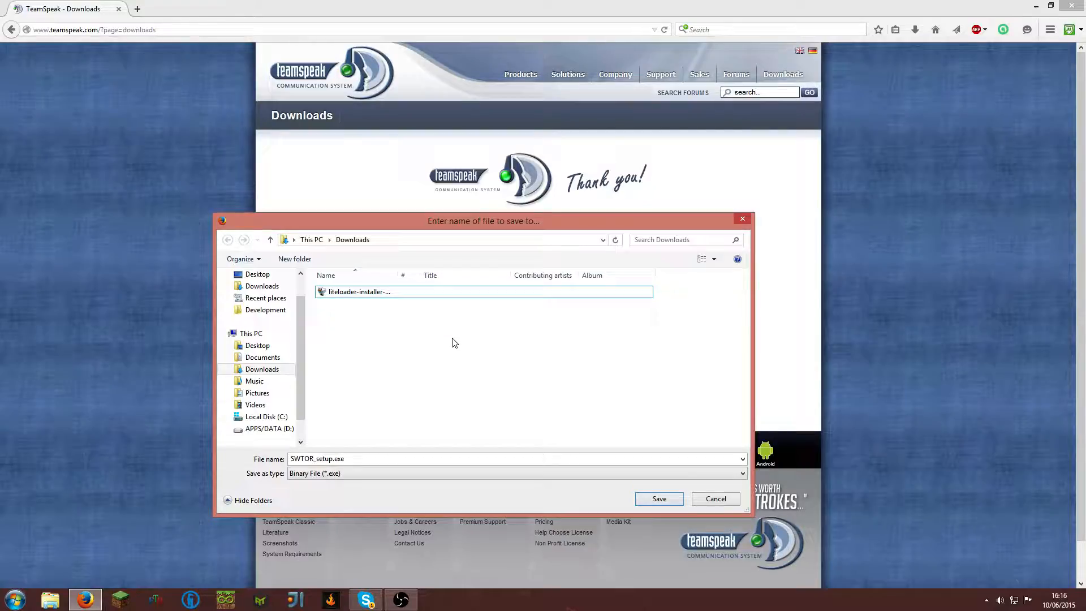
pyautogui.click(450, 294)
pyautogui.press('Delete')
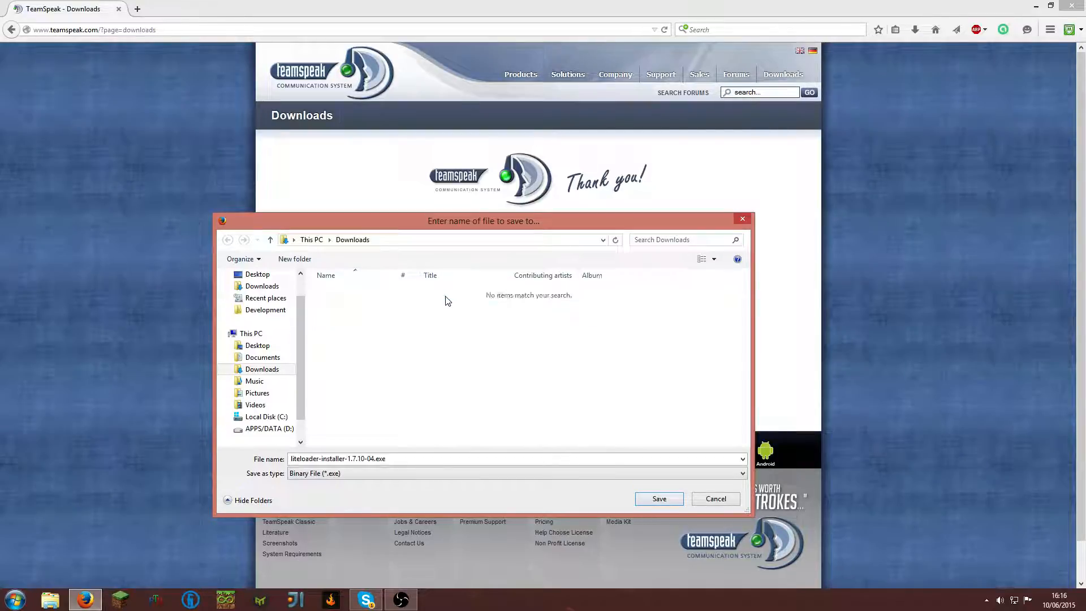
# Save the TeamSpeak installer in the Downloads folder as ts3.exe.
pyautogui.moveTo(406, 458); pyautogui.dragTo(246, 471)
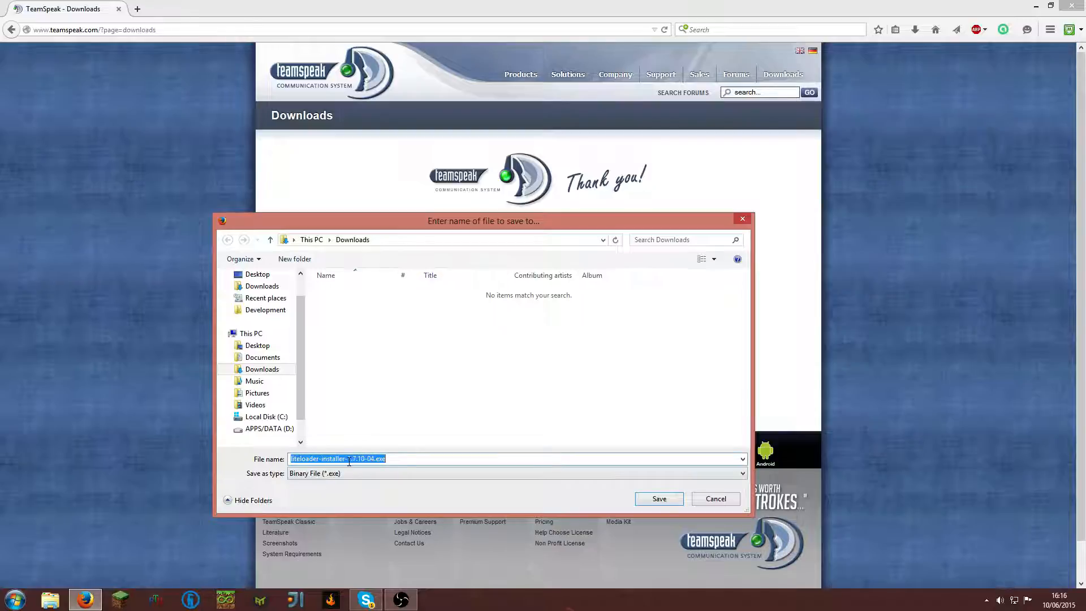
pyautogui.press('BackSpace')
pyautogui.write('ts3.exe')
pyautogui.press('Return')
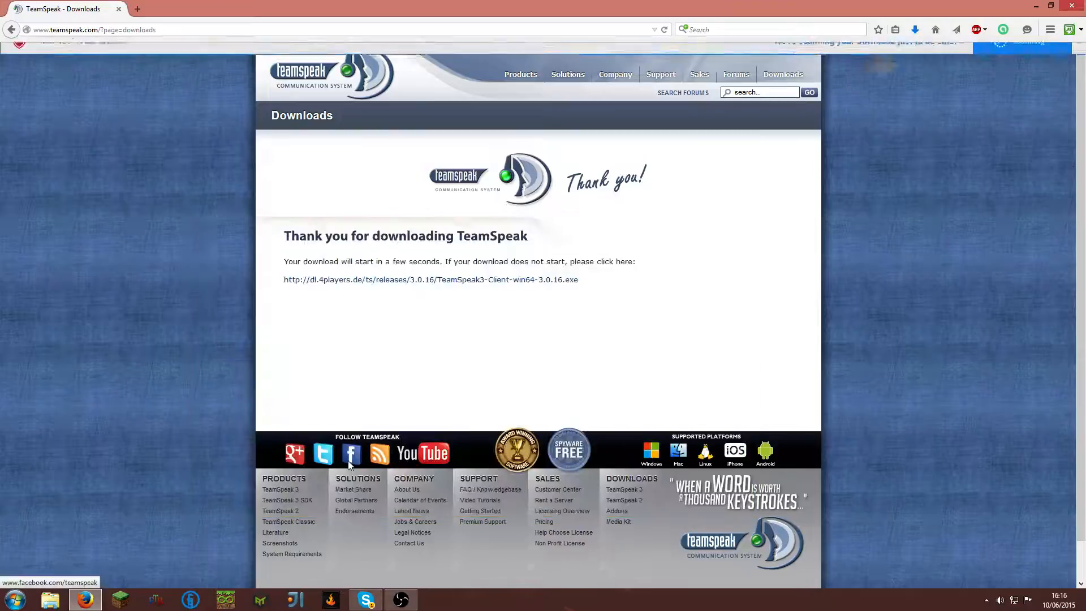
# Permanently delete everything in the Recycle Bin and close its window.
pyautogui.click(1035, 6)
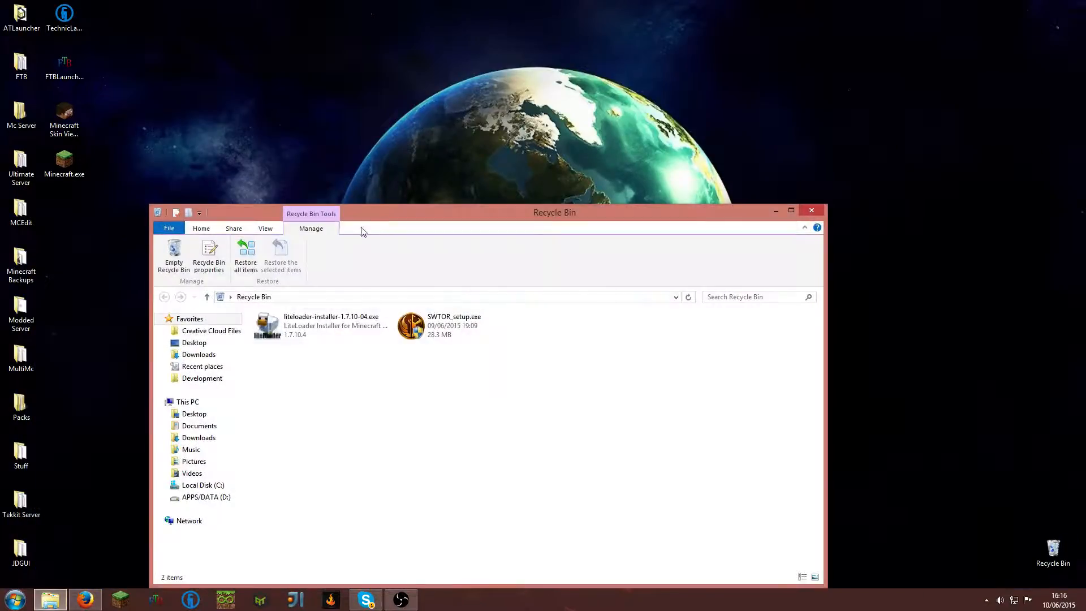
pyautogui.click(190, 254)
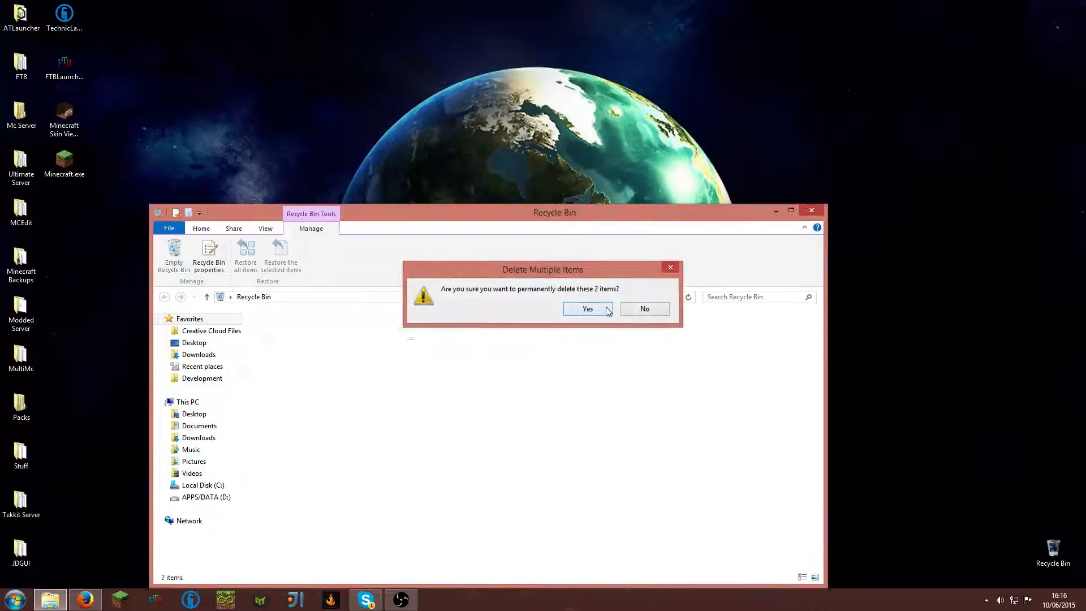
pyautogui.click(591, 308)
pyautogui.click(815, 215)
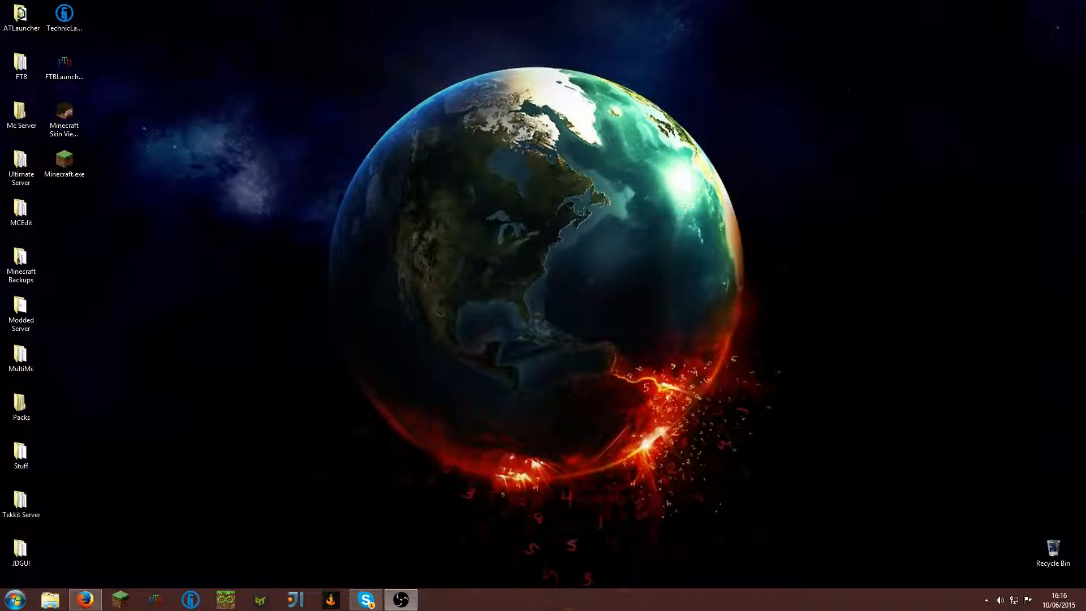
# Switch back to Firefox and launch the downloaded ts3.exe installer.
pyautogui.click(85, 599)
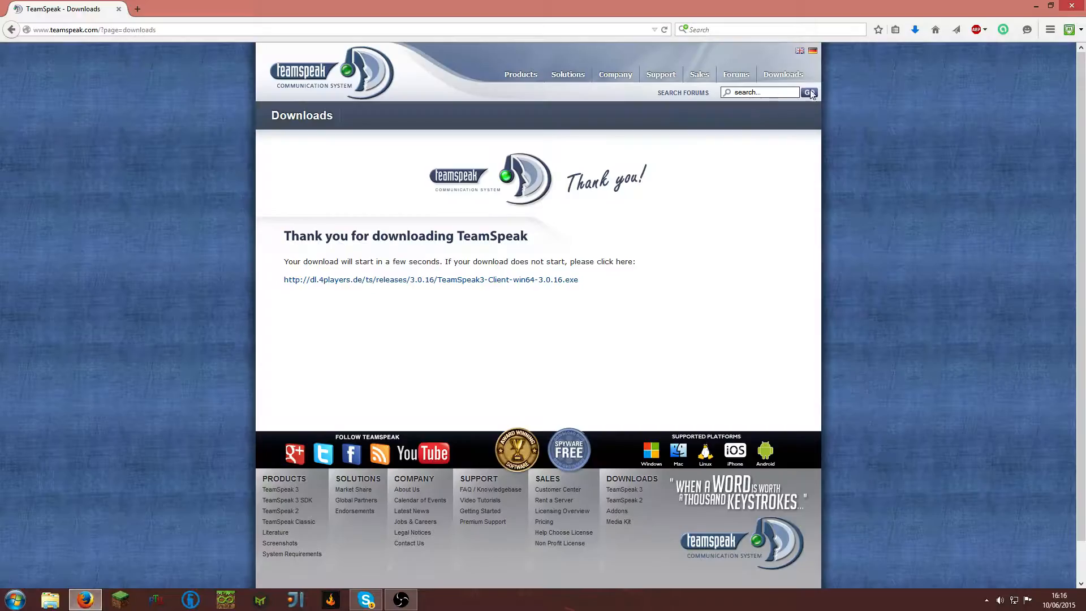
pyautogui.click(916, 31)
pyautogui.click(762, 64)
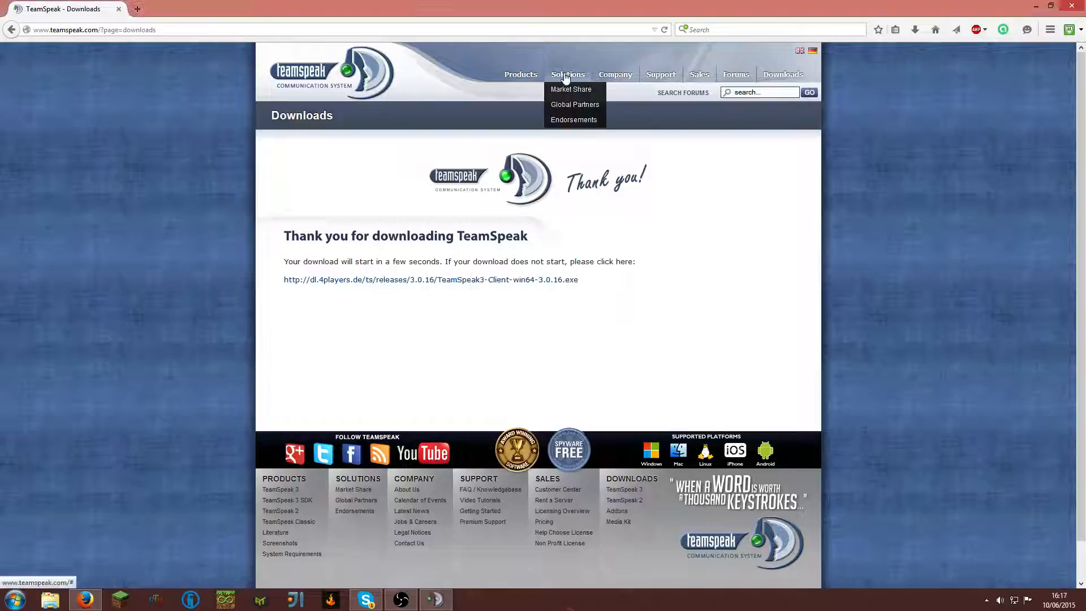
# Look through the TeamSpeak 3 product page and return to the TeamSpeak Downloads page.
pyautogui.moveTo(523, 71)
pyautogui.click(531, 94)
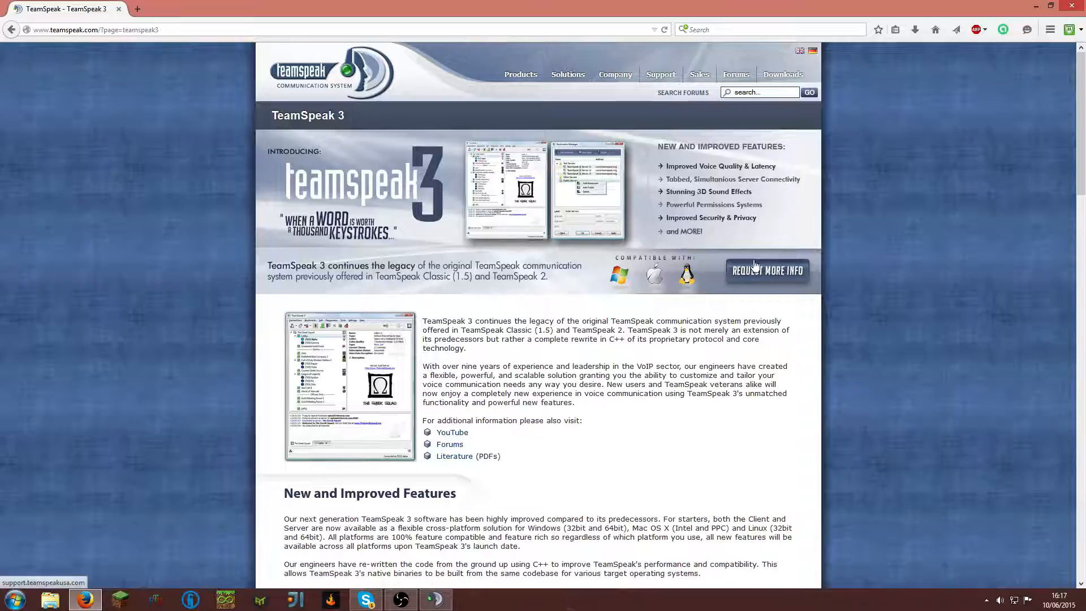
pyautogui.scroll(-3, 770, 271)
pyautogui.scroll(-4, 499, 321)
pyautogui.scroll(3, 499, 322)
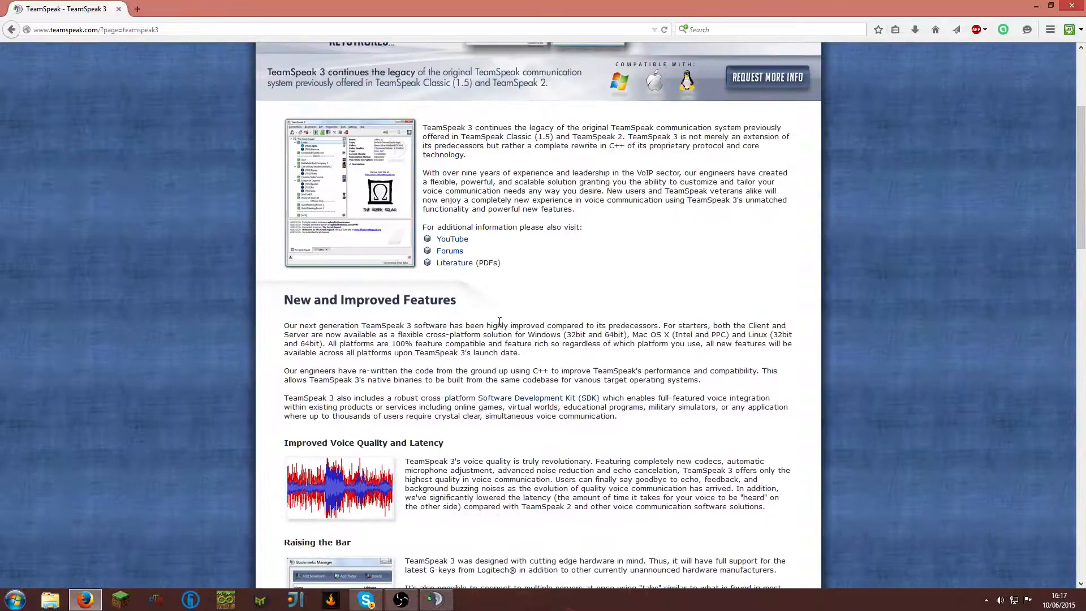
pyautogui.scroll(4, 479, 278)
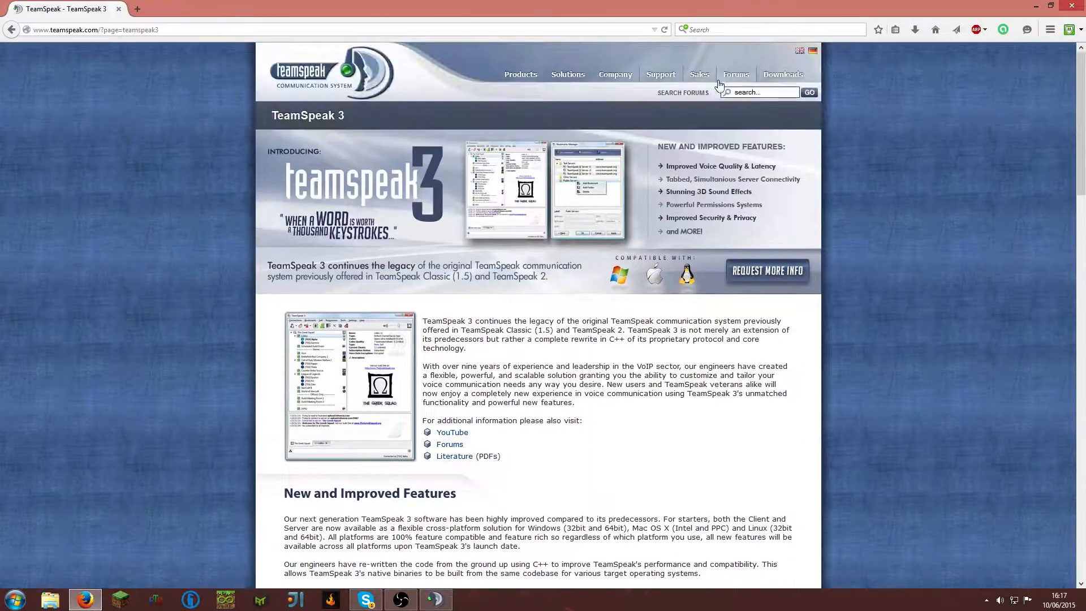
pyautogui.click(786, 91)
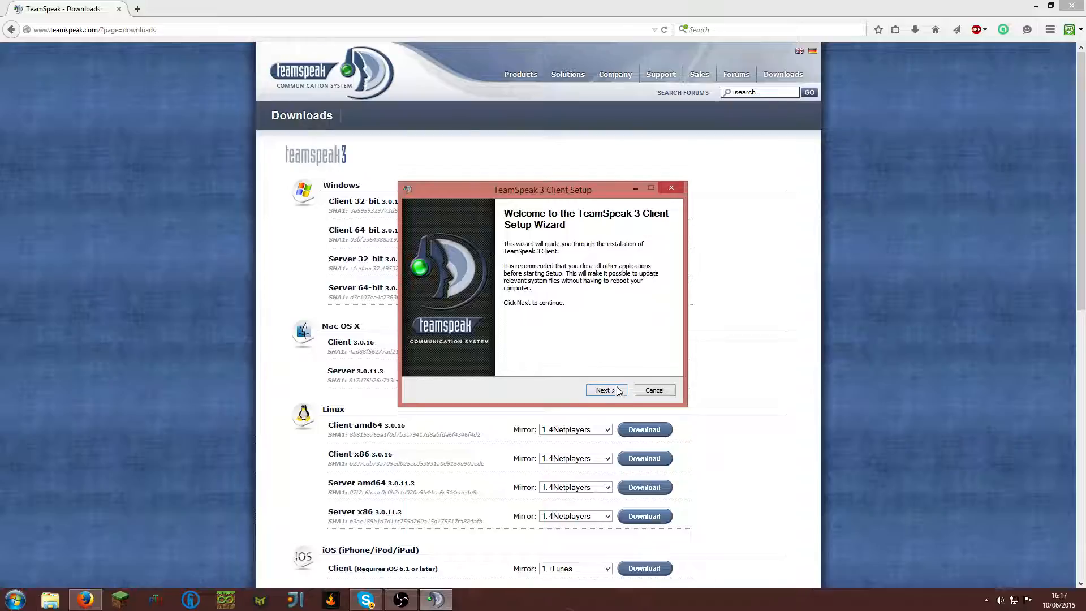
# Proceed through the setup wizard's opening pages and choose to install for anyone using this computer.
pyautogui.click(618, 392)
pyautogui.click(615, 391)
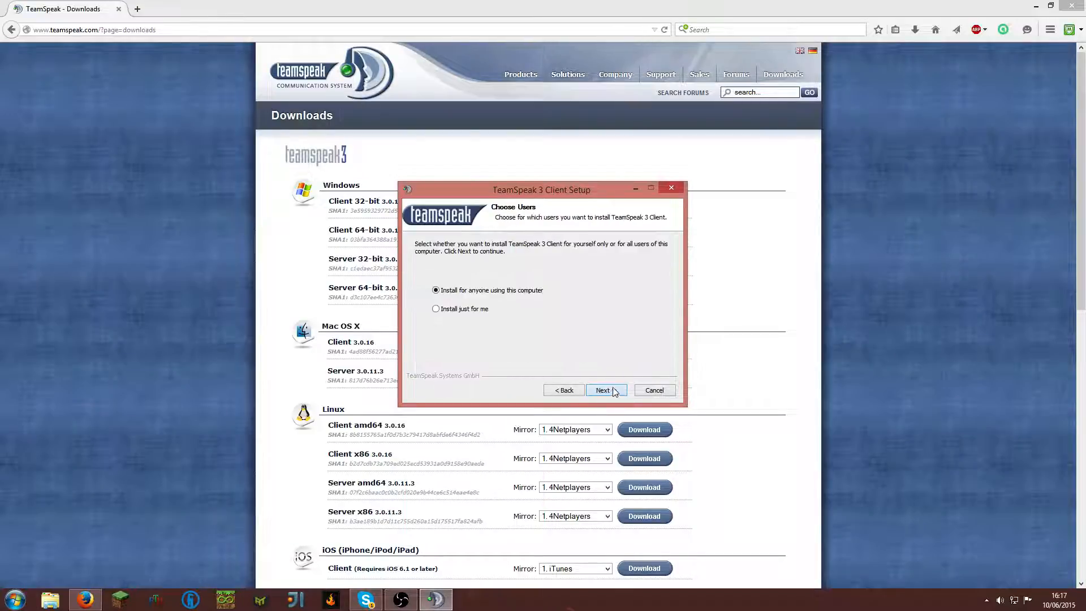
pyautogui.click(463, 310)
pyautogui.click(486, 290)
pyautogui.click(611, 390)
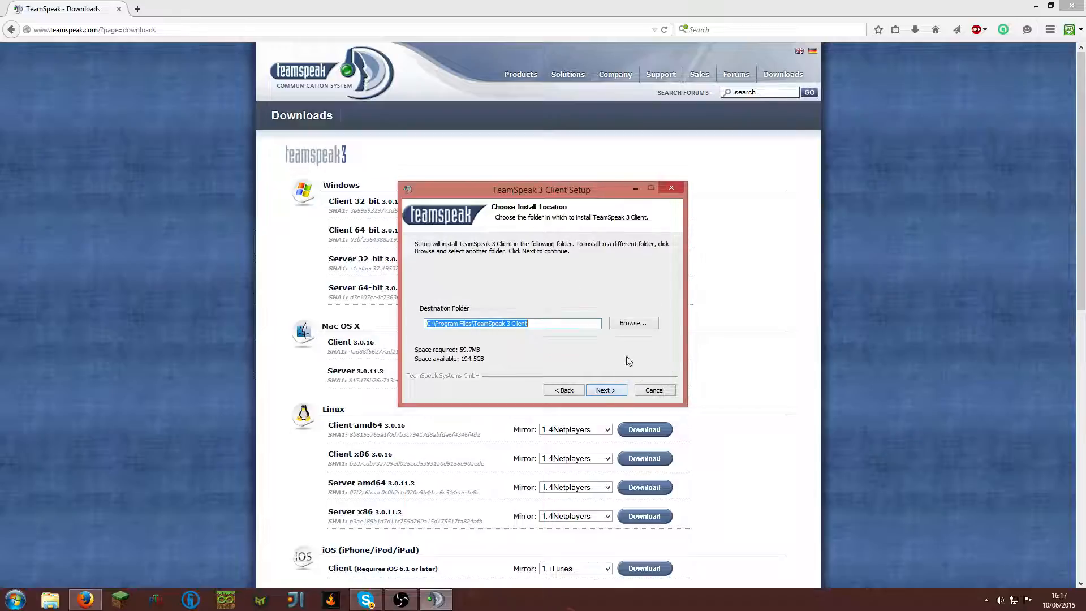
# Set the destination folder to D:\Program Files\TeamSpeak 3 Client and continue to the configuration location.
pyautogui.click(434, 323)
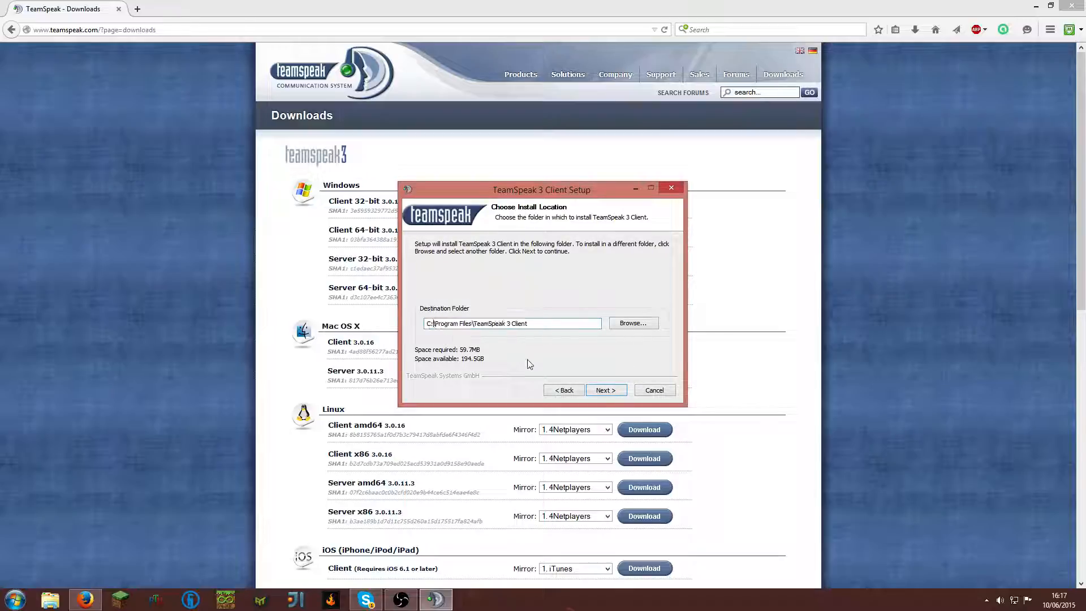
pyautogui.press('BackSpace')
pyautogui.press('BackSpace')
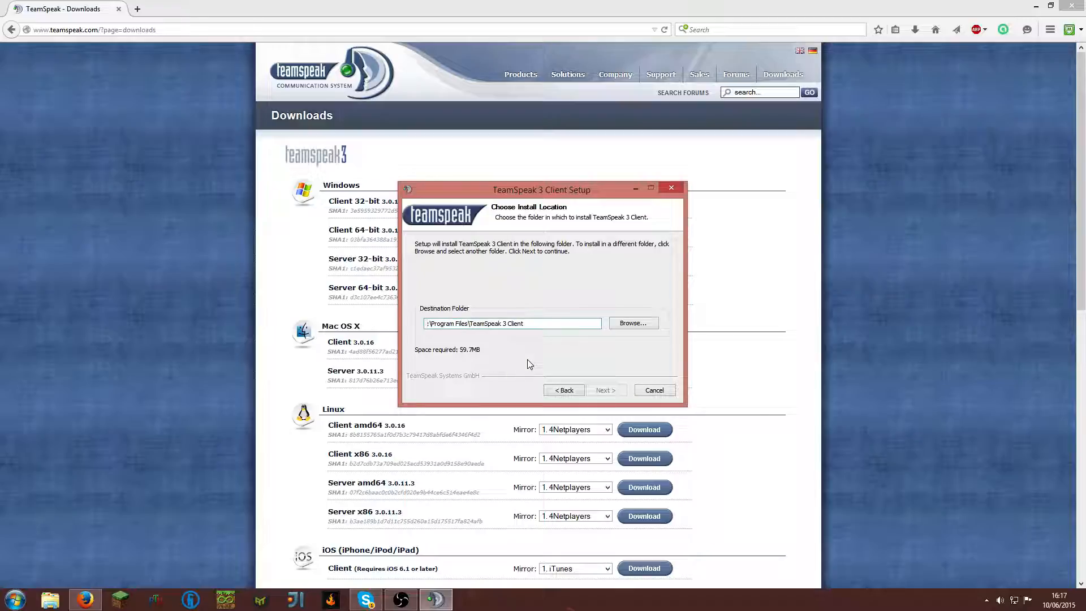
pyautogui.write('D:')
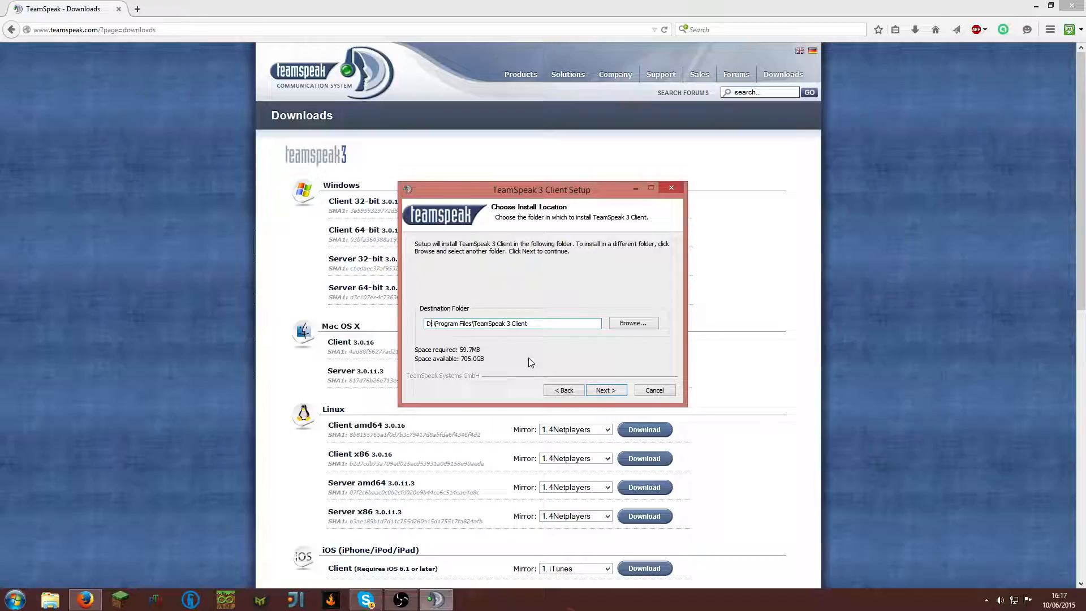
pyautogui.write(':')
pyautogui.click(599, 389)
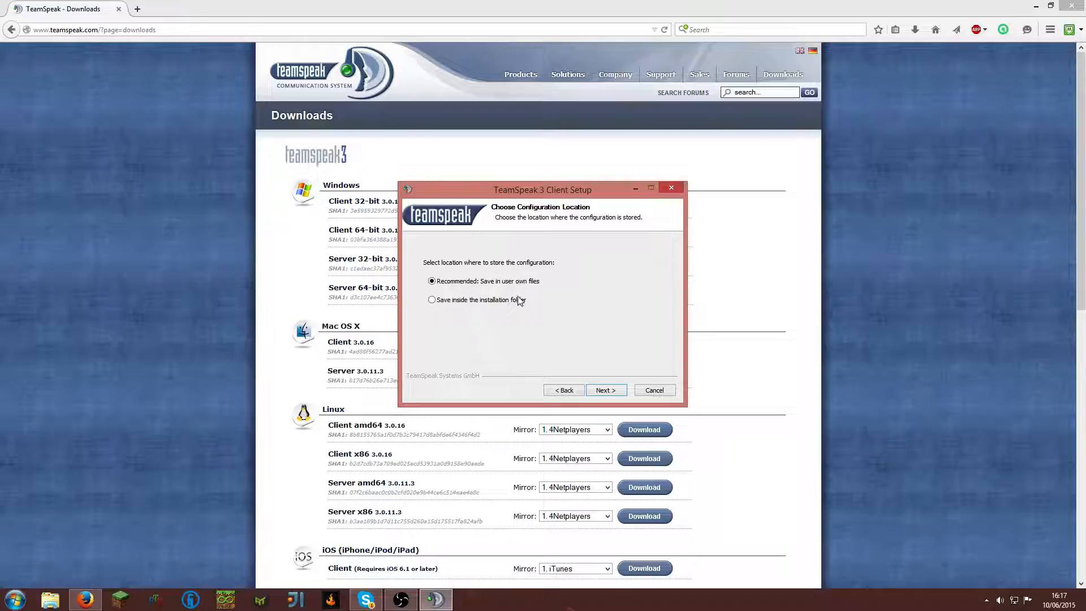
# Choose to save the configuration inside the installation folder and confirm that choice.
pyautogui.click(497, 300)
pyautogui.click(615, 390)
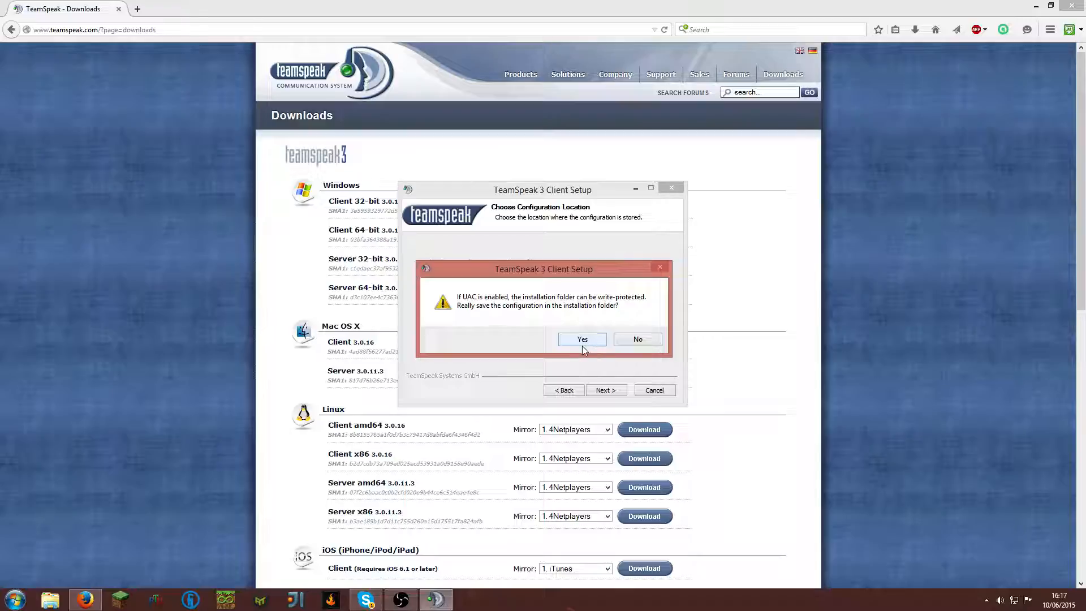
pyautogui.click(585, 341)
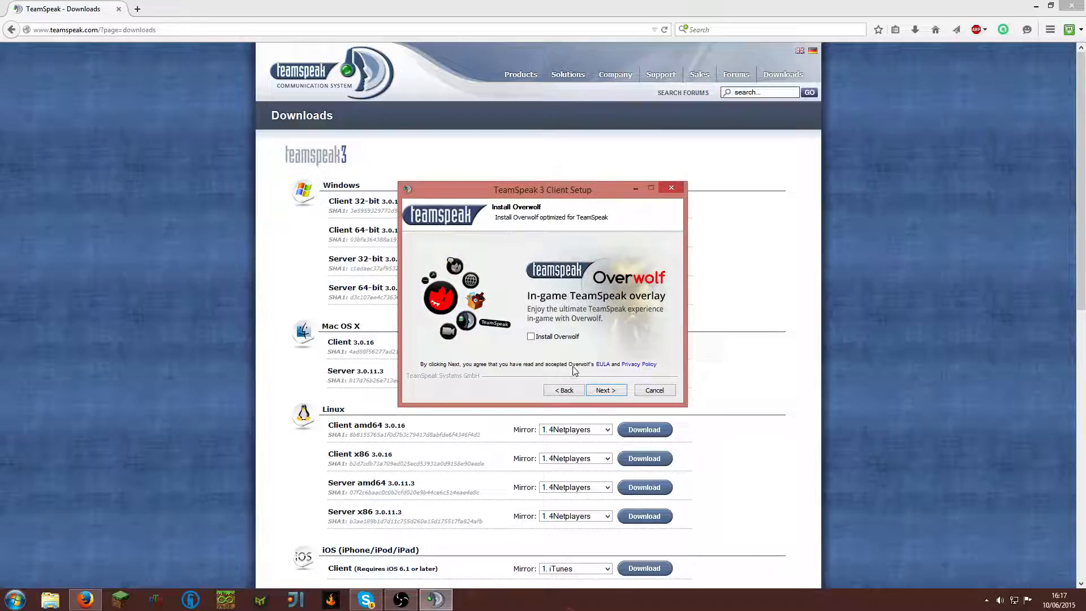
# Continue without installing Overwolf, install using the TeamSpeak 3 Client Start Menu folder, and finish setup with the client set to run.
pyautogui.click(616, 389)
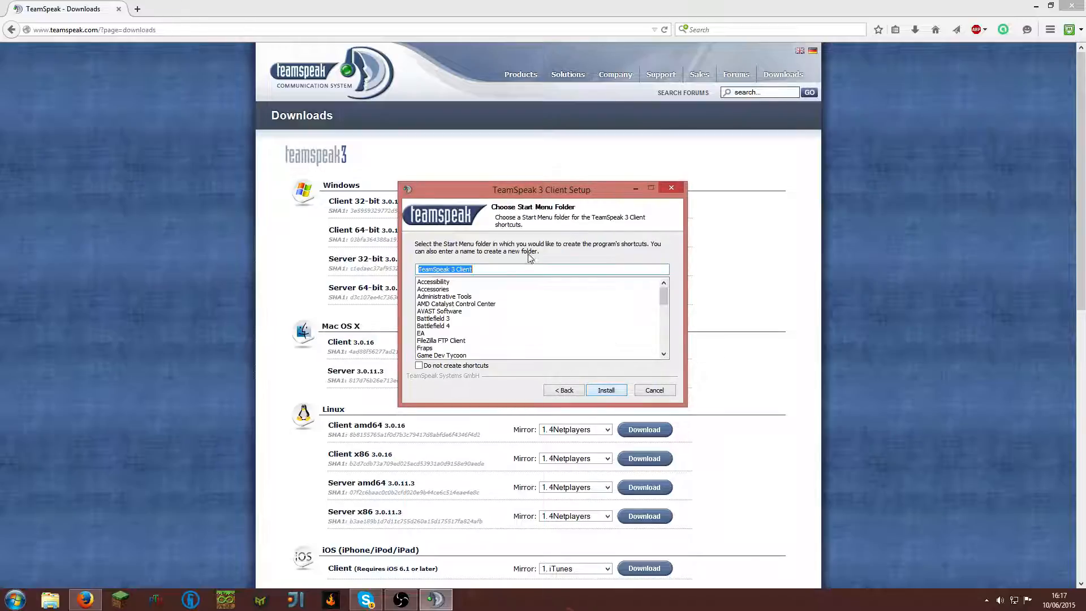
pyautogui.click(603, 391)
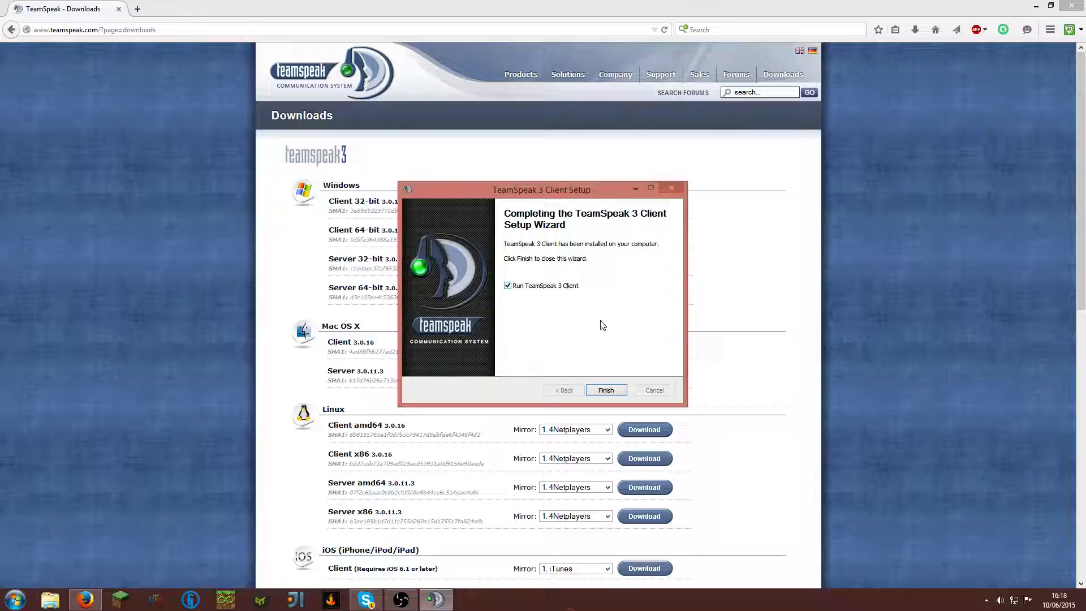
pyautogui.click(606, 390)
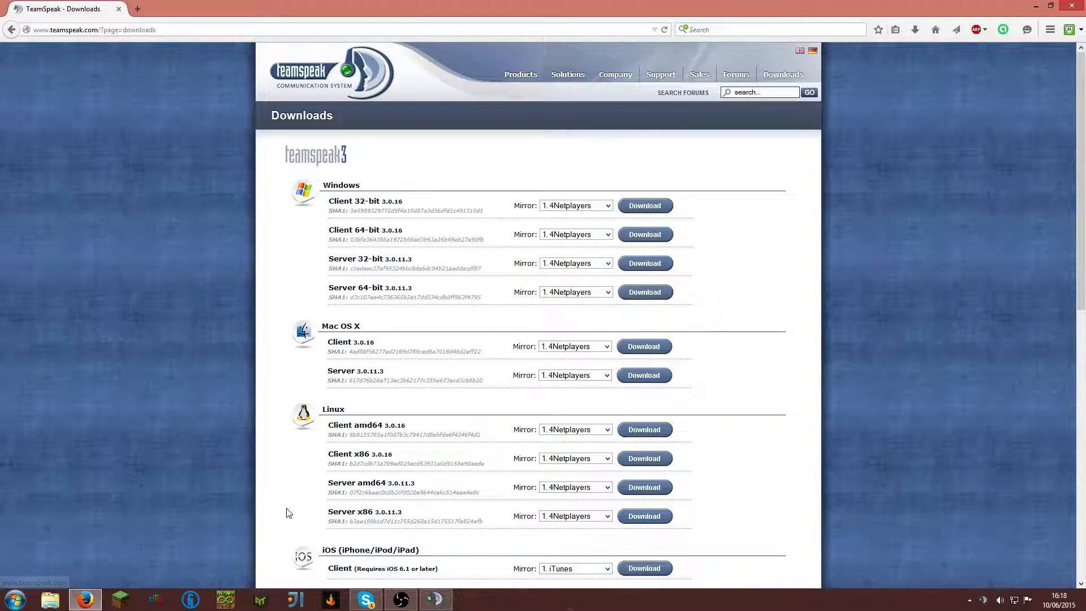
# Minimize Firefox and permanently delete the TeamSpeak 3 Client shortcut from the desktop.
pyautogui.click(429, 604)
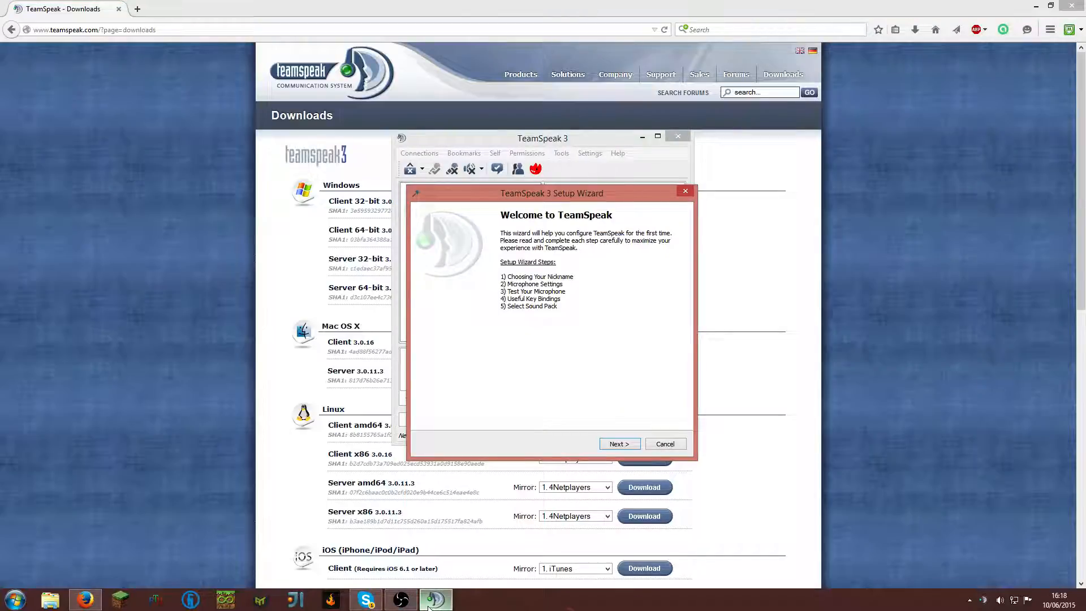
pyautogui.click(853, 114)
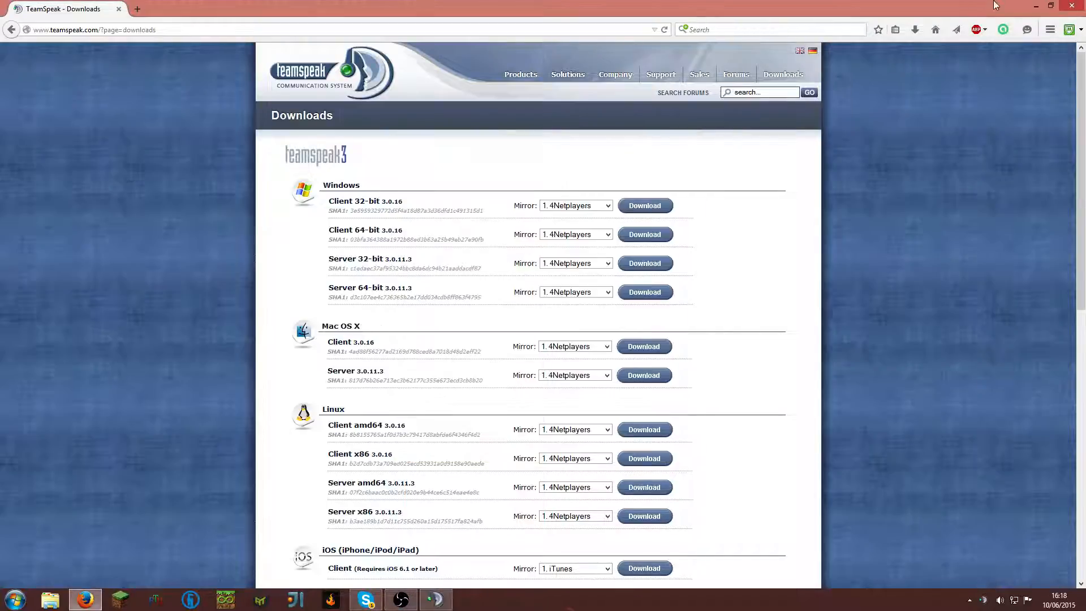
pyautogui.click(1038, 5)
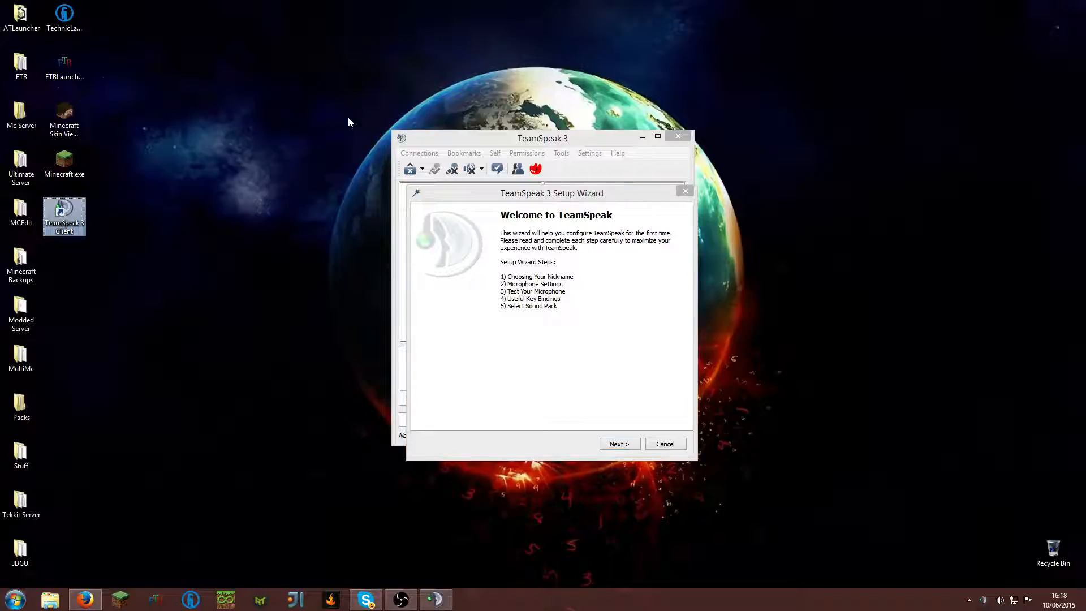
pyautogui.hotkey('shift', 'Delete')
pyautogui.press('Return')
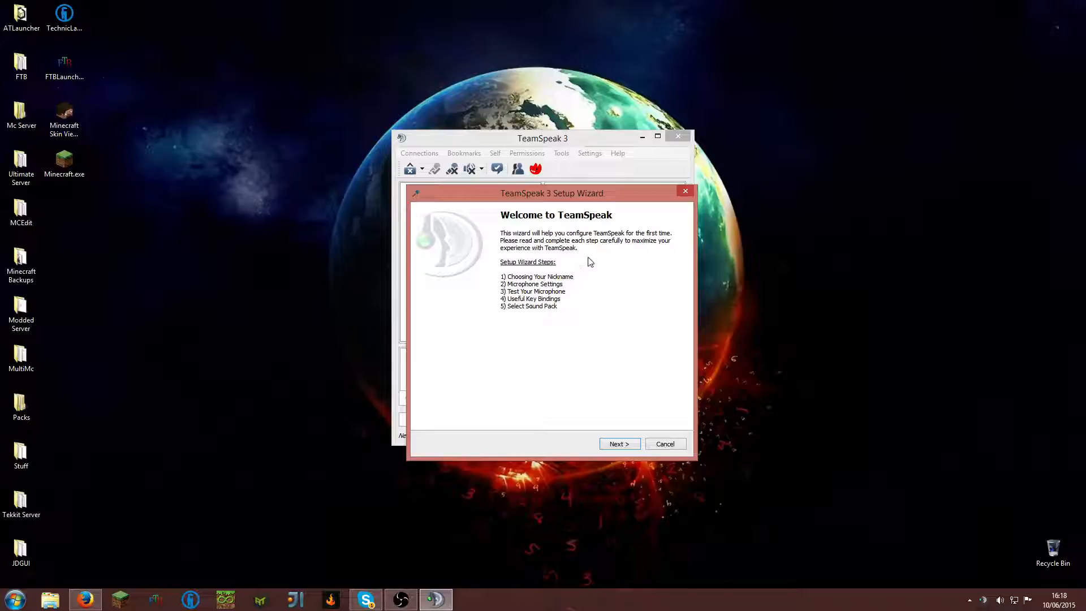
# Start the first-time setup wizard, set the nickname to tttt and continue to the microphone settings.
pyautogui.click(619, 444)
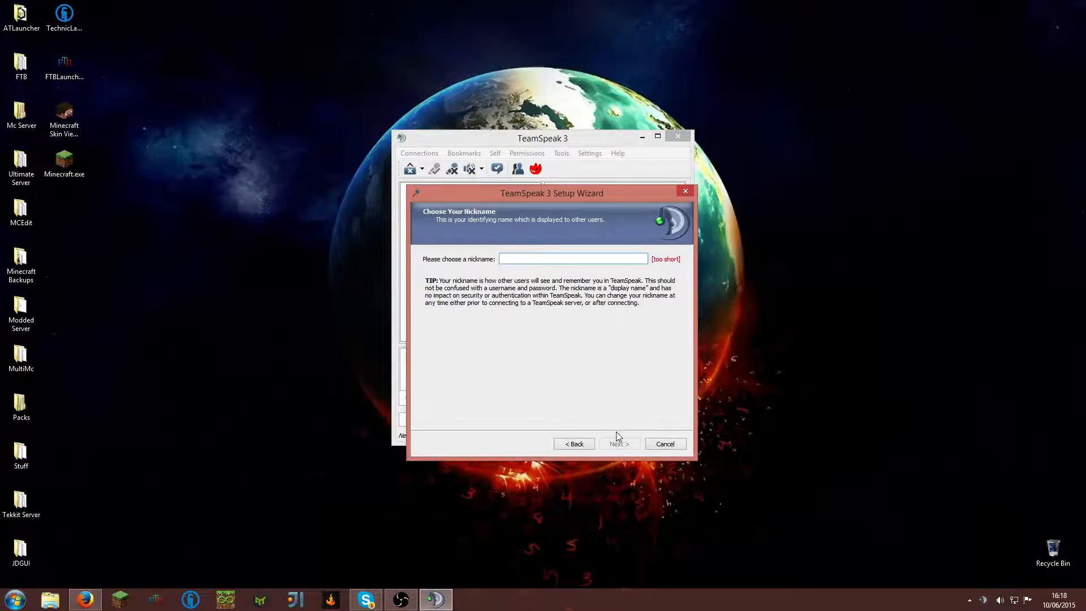
pyautogui.write('tttt')
pyautogui.click(632, 448)
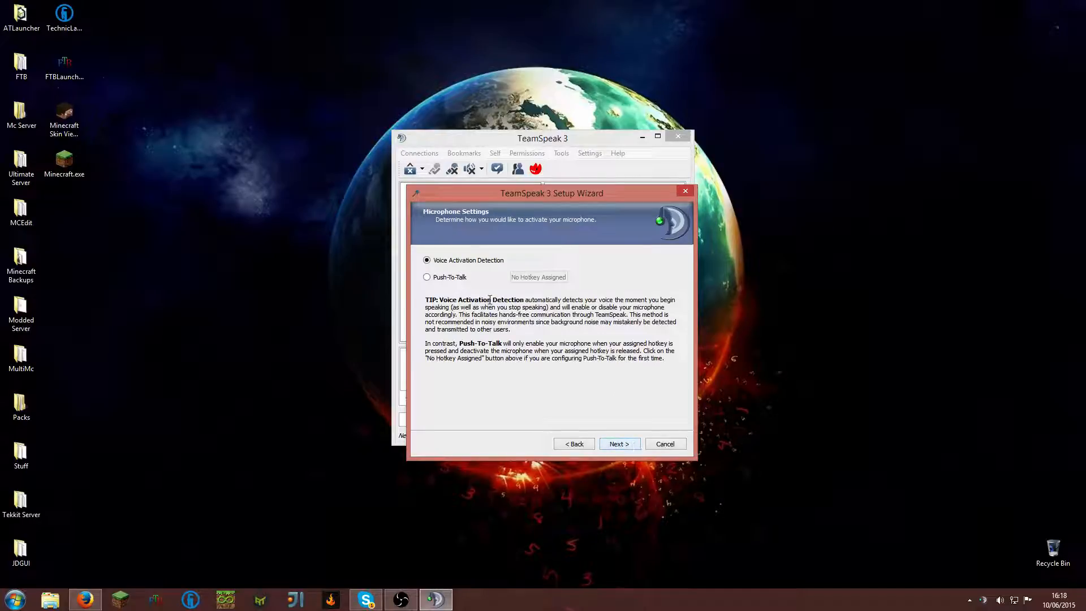
# Set microphone activation to Push-To-Talk with Space as the hotkey and continue to the microphone test.
pyautogui.click(461, 277)
pyautogui.click(542, 278)
pyautogui.press('space')
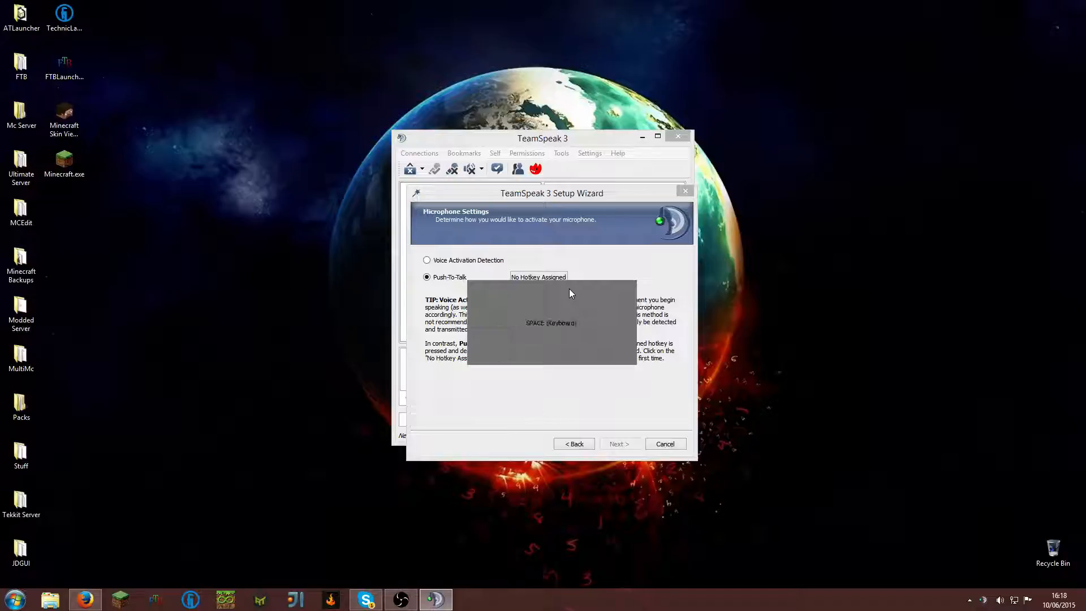
pyautogui.click(620, 445)
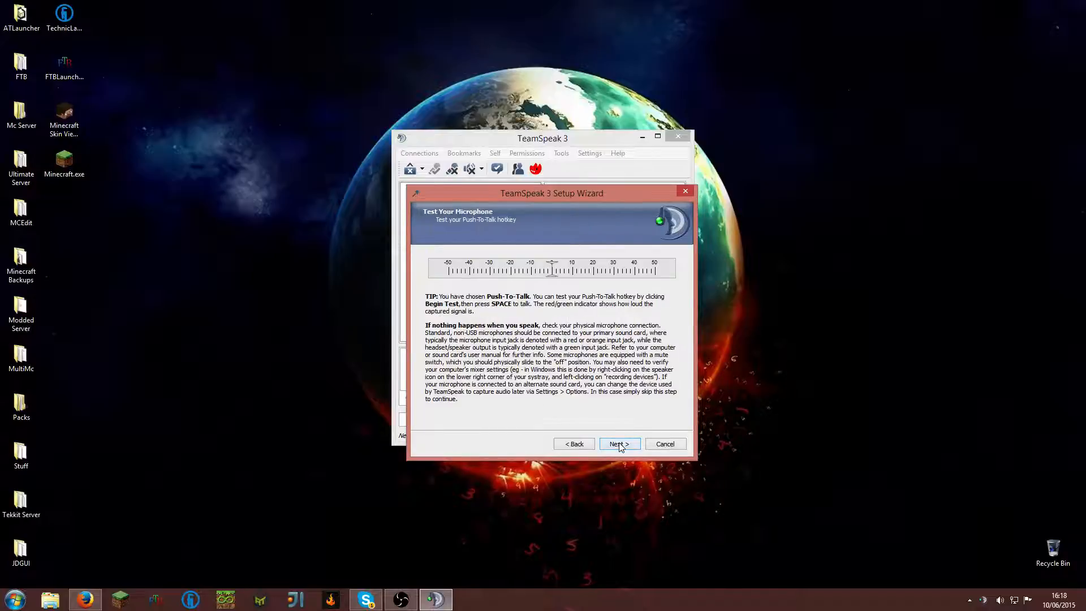
# Skip the microphone test and key bindings pages, then keep the Female sound pack and continue.
pyautogui.click(618, 444)
pyautogui.click(619, 444)
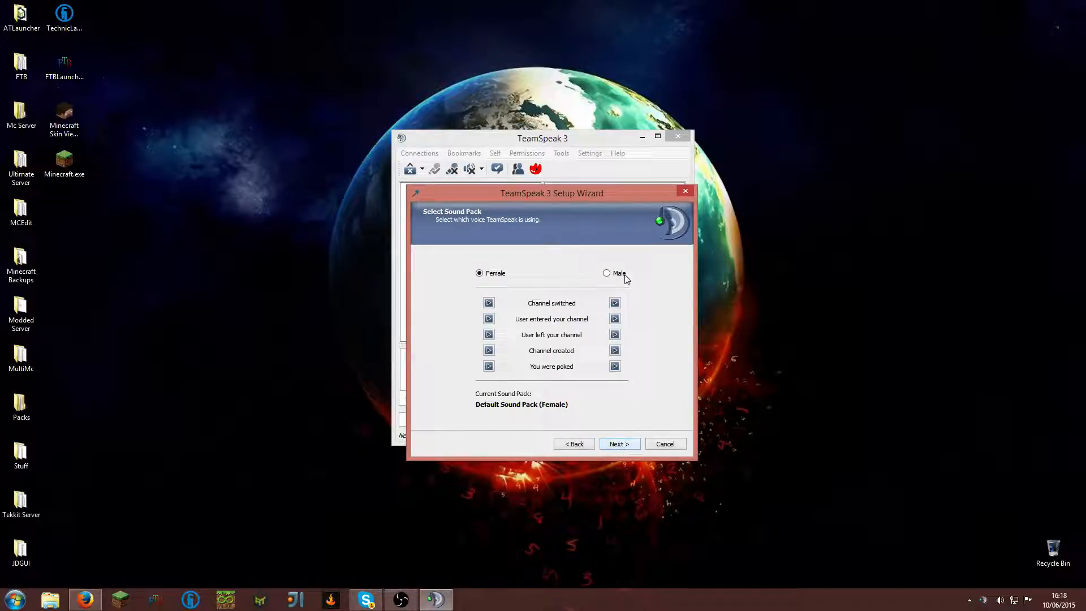
pyautogui.click(607, 274)
pyautogui.click(480, 274)
pyautogui.click(622, 444)
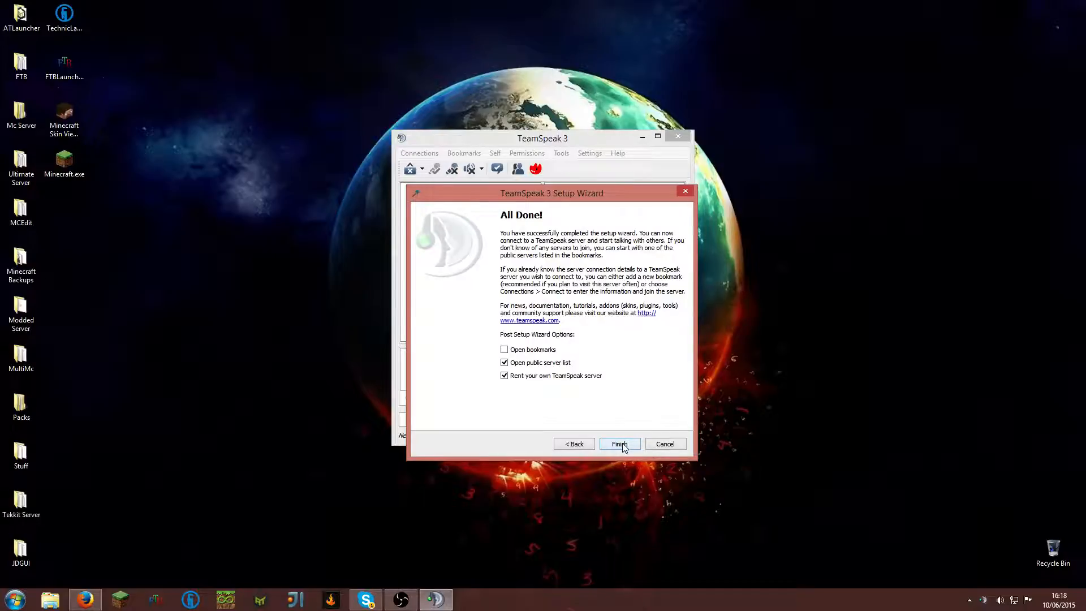
# Turn off opening the public server list and renting a TeamSpeak server, and finish the wizard.
pyautogui.click(546, 362)
pyautogui.click(547, 375)
pyautogui.click(618, 444)
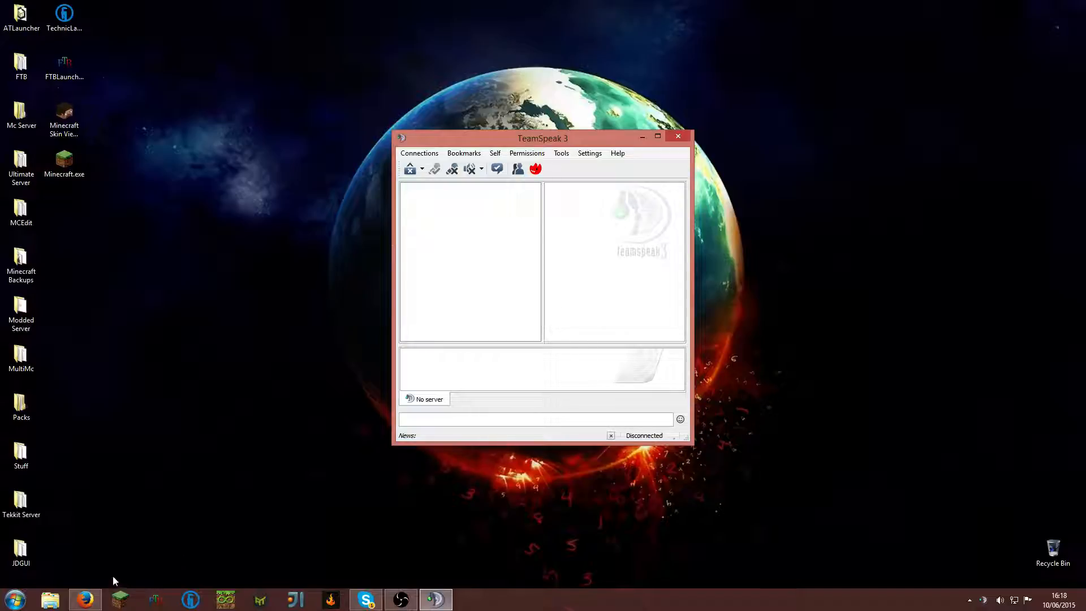
# Switch to Firefox, request the Windows Server 64-bit 3.0.11.3 download and accept the license agreement.
pyautogui.click(94, 601)
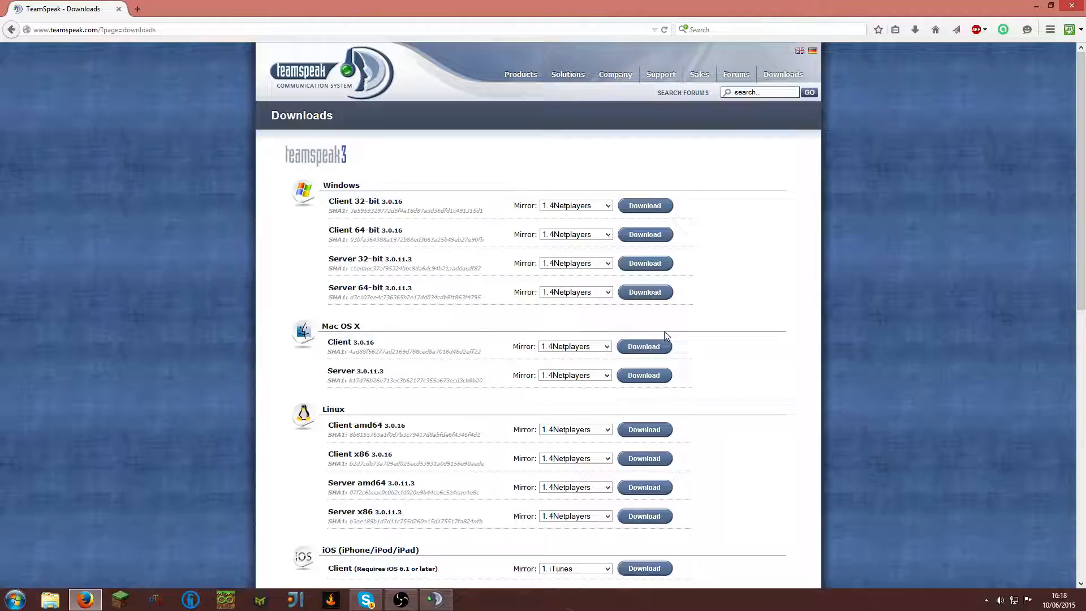
pyautogui.click(643, 293)
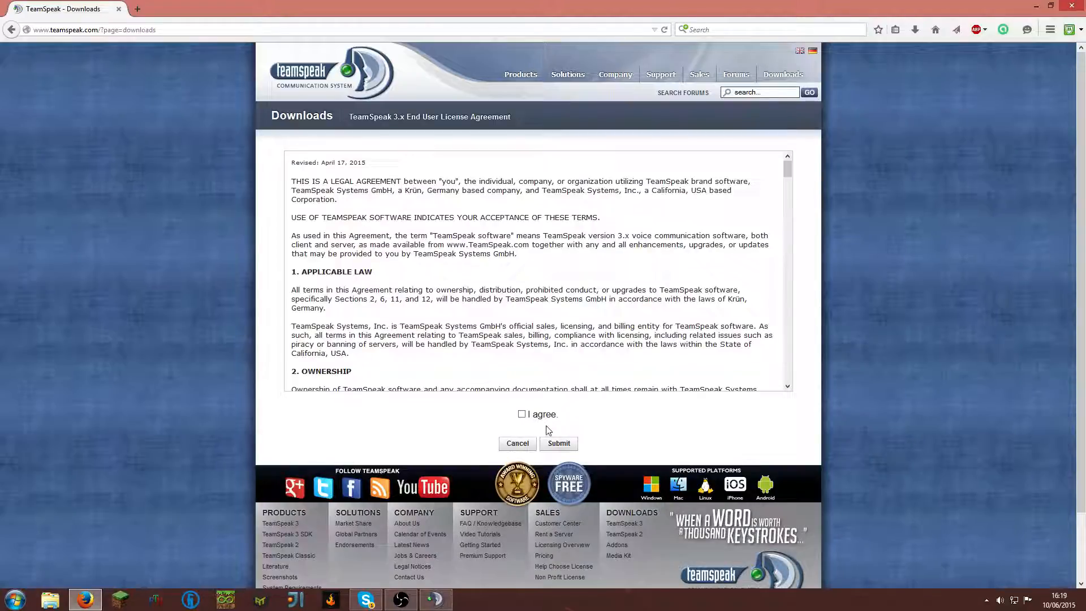
pyautogui.click(523, 413)
pyautogui.click(559, 443)
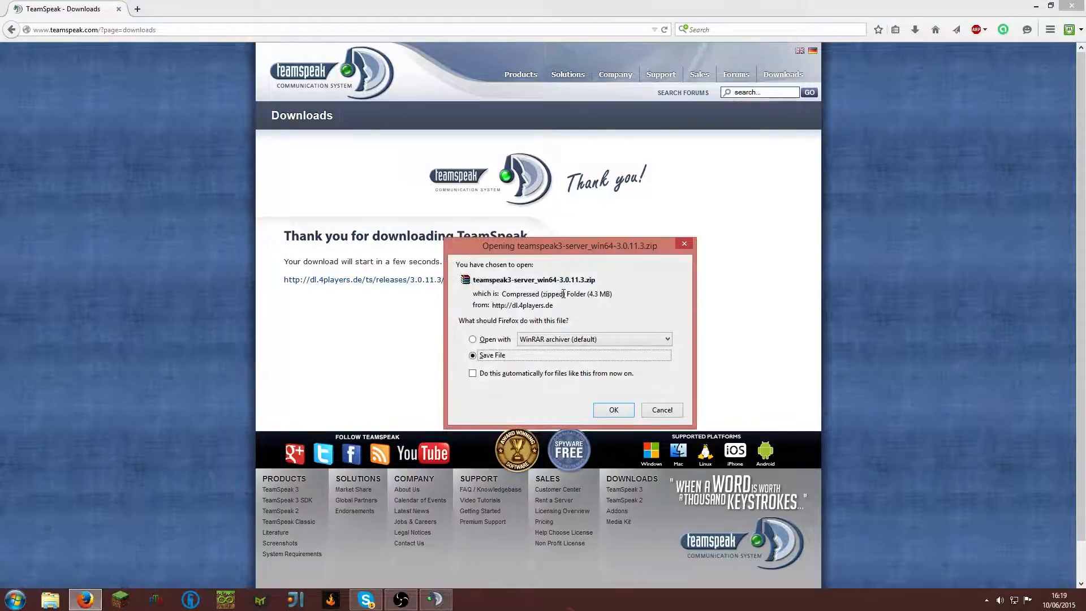
# Save teamspeak3-server_win64-3.0.11.3.zip to the Desktop.
pyautogui.click(627, 409)
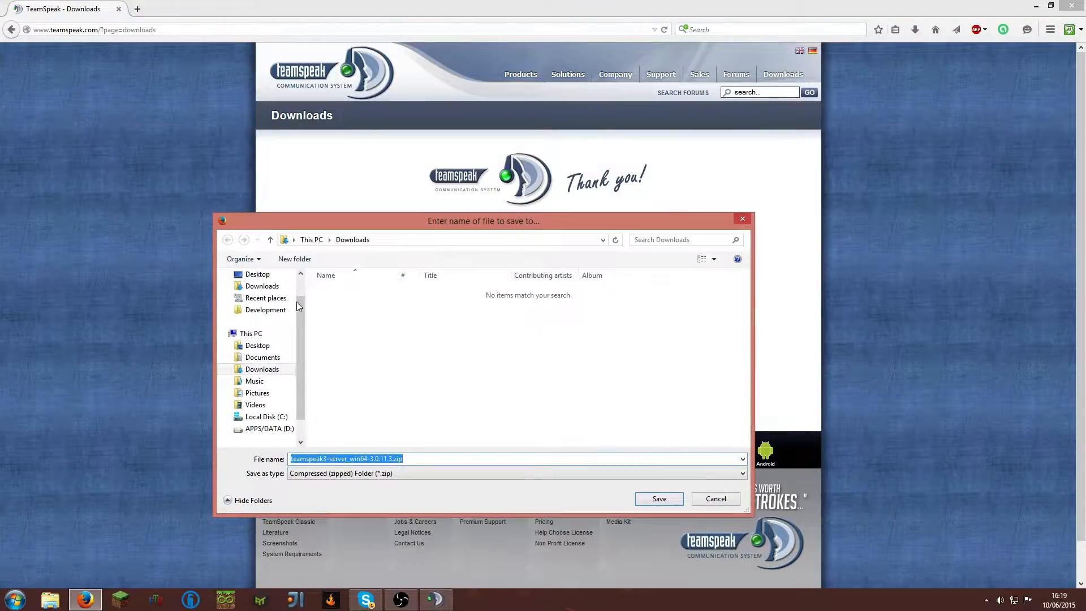
pyautogui.click(258, 275)
pyautogui.click(659, 498)
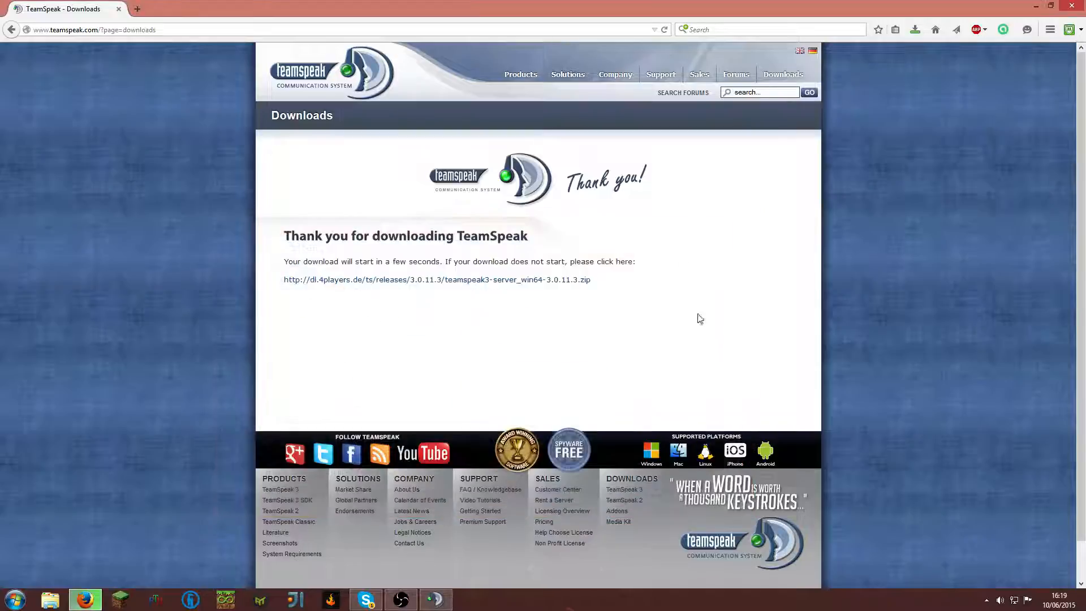
# Open the downloaded server zip in WinRAR, dismiss the expiry notice and open the server folder inside the archive.
pyautogui.click(915, 29)
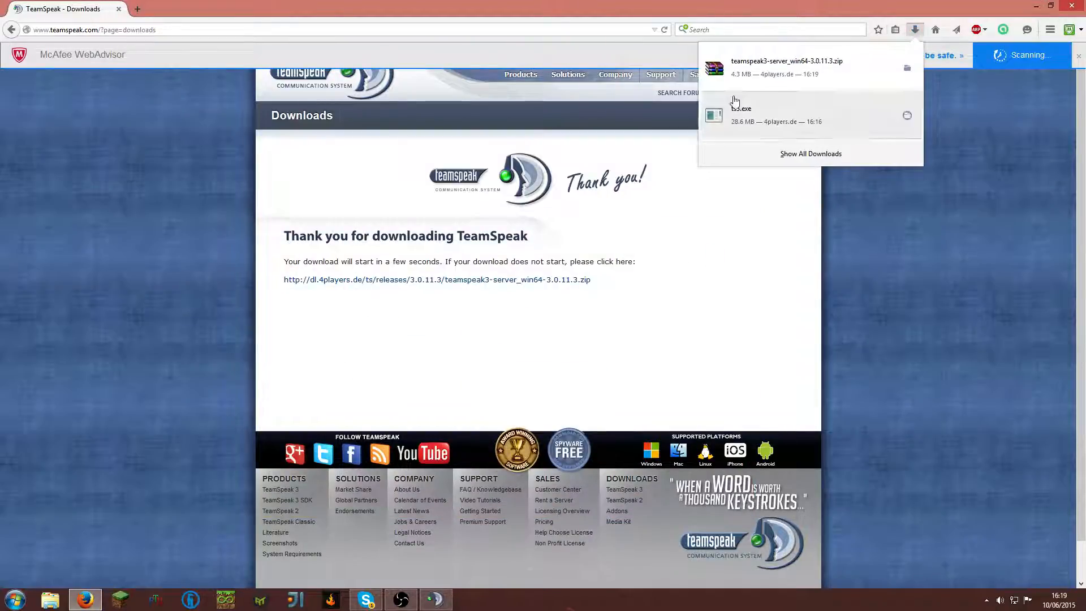
pyautogui.click(776, 73)
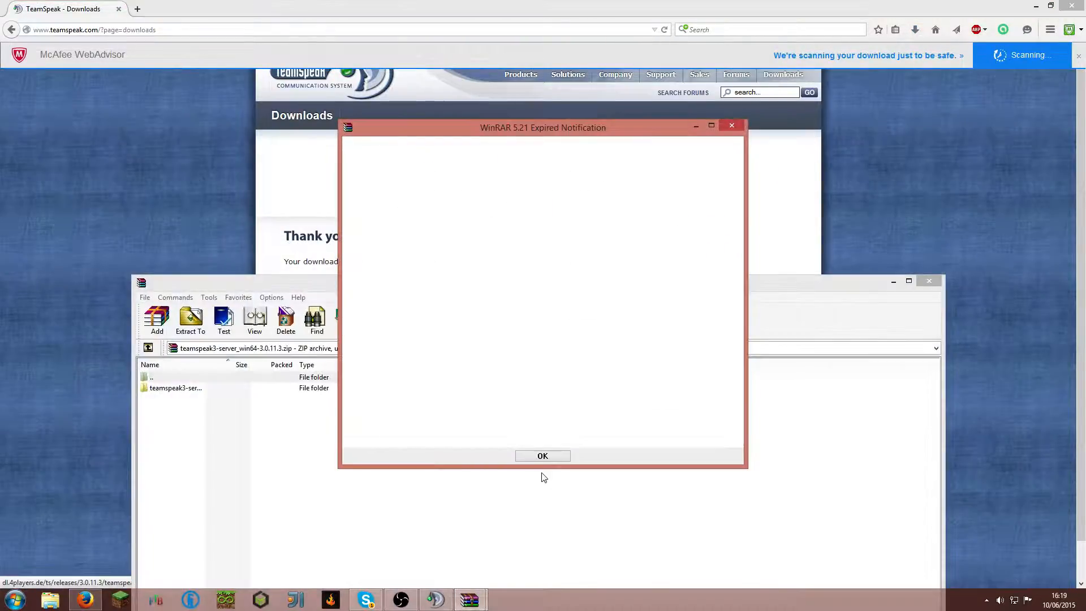
pyautogui.click(556, 456)
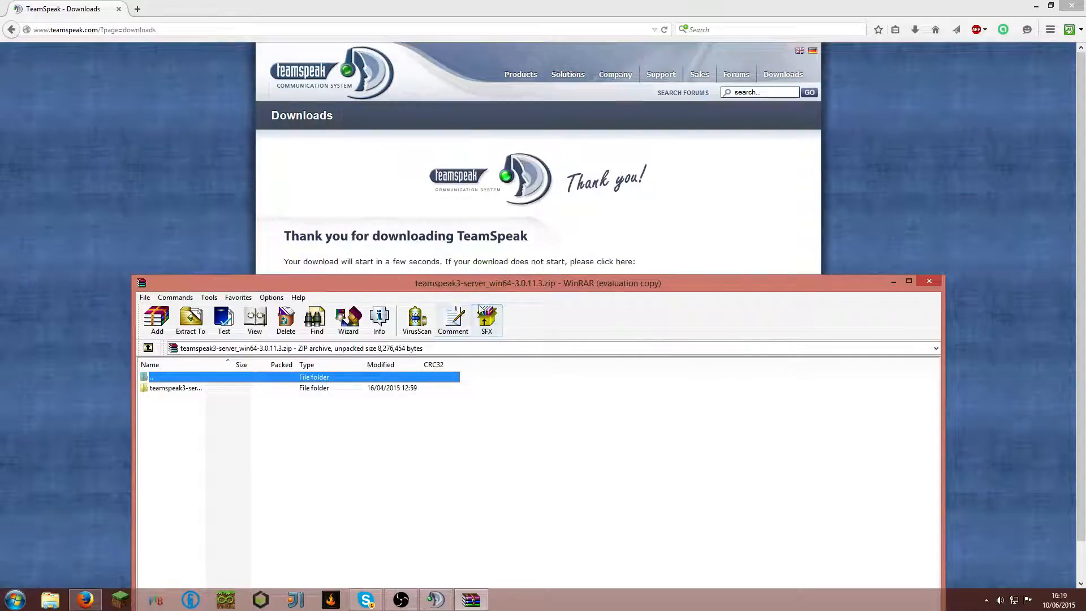
pyautogui.moveTo(499, 286); pyautogui.dragTo(703, 196)
pyautogui.doubleClick(536, 298)
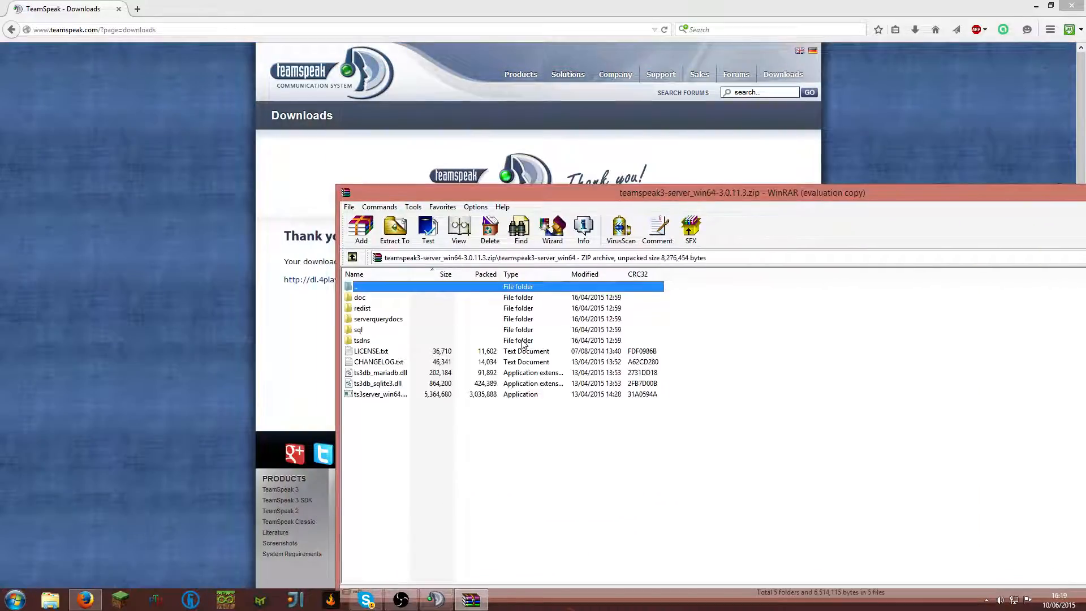
pyautogui.moveTo(629, 198); pyautogui.dragTo(445, 135)
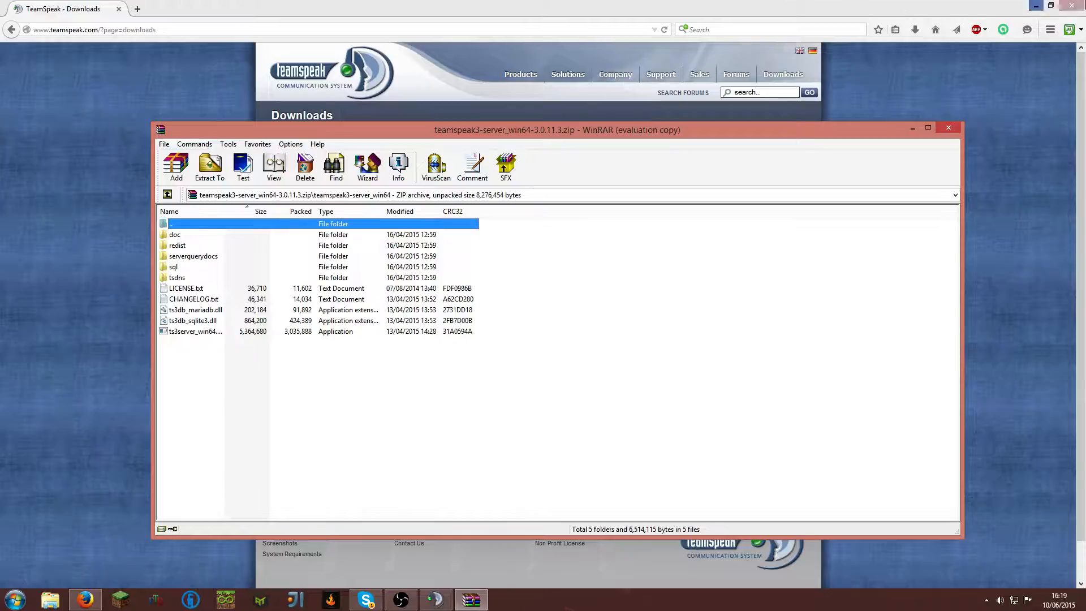
# Close Firefox, extract the archive's teamspeak3-server_win64 folder to the desktop and close WinRAR.
pyautogui.click(1071, 6)
pyautogui.moveTo(568, 135); pyautogui.dragTo(733, 157)
pyautogui.doubleClick(537, 245)
pyautogui.moveTo(533, 261); pyautogui.dragTo(86, 243)
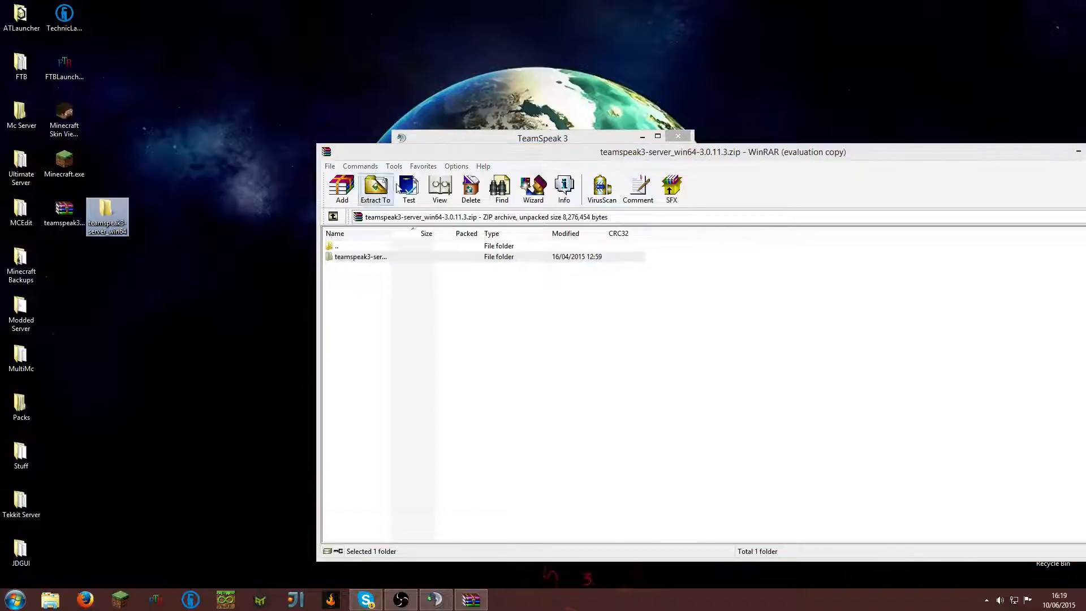
pyautogui.moveTo(532, 152); pyautogui.dragTo(334, 173)
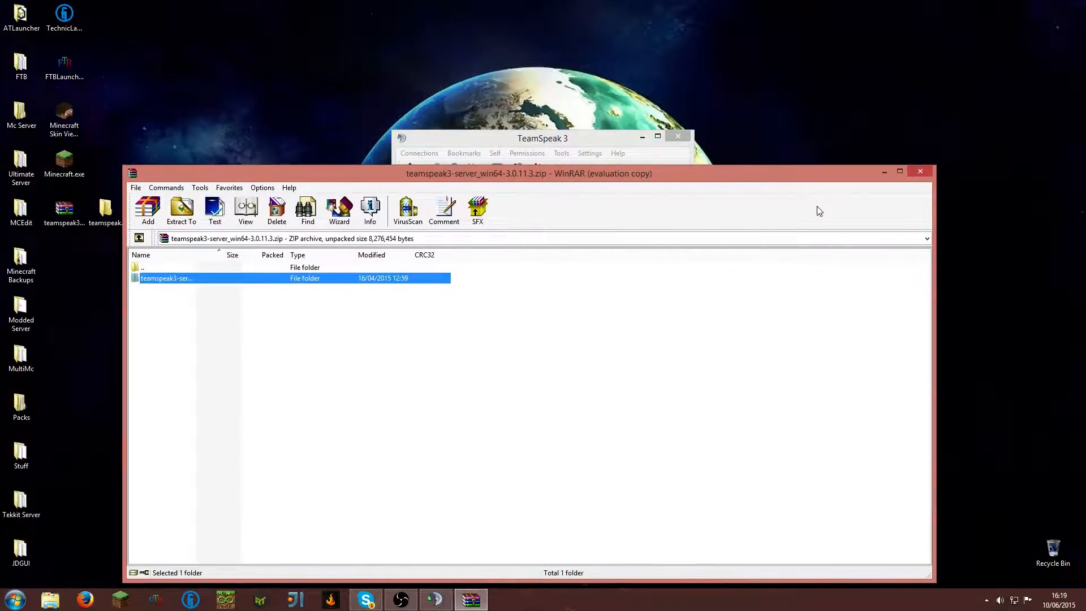
pyautogui.click(918, 171)
# Permanently delete the teamspeak3-server_win64-3.0.11.3.zip archive from the desktop.
pyautogui.click(66, 226)
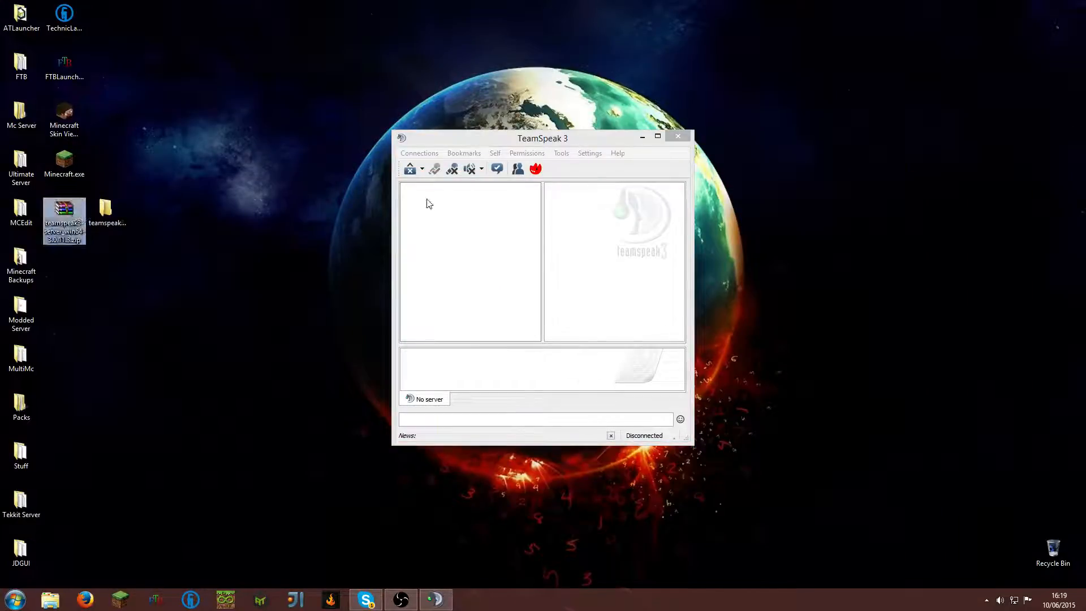
pyautogui.hotkey('shift', 'Delete')
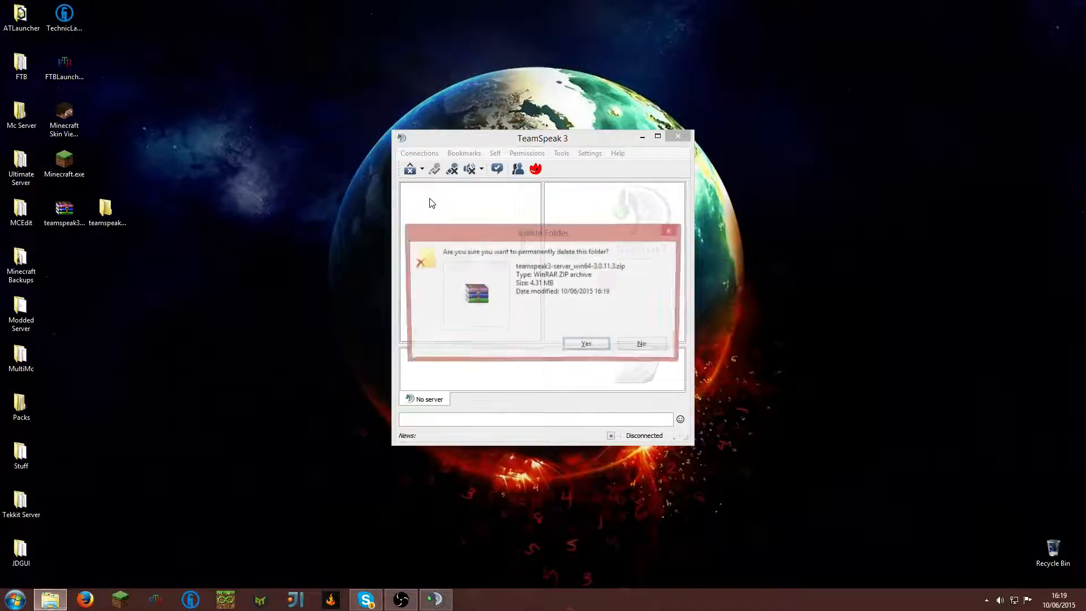
pyautogui.press('Return')
# Move the teamspeak3-server_win64 folder to an empty area of the desktop and open it.
pyautogui.moveTo(106, 208); pyautogui.dragTo(278, 263)
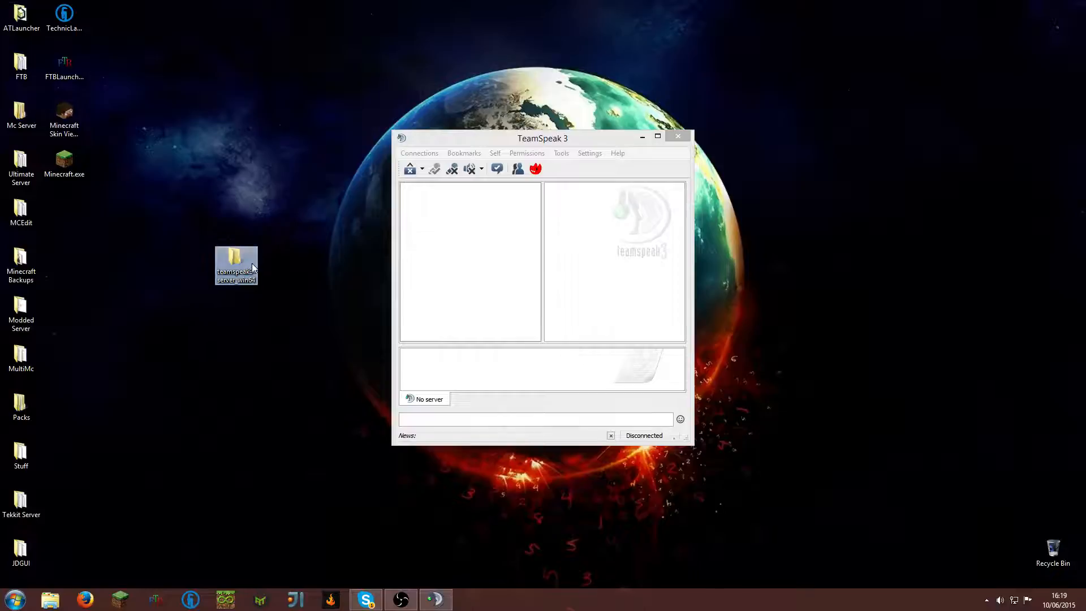
pyautogui.rightClick(250, 263)
pyautogui.click(233, 277)
pyautogui.doubleClick(233, 277)
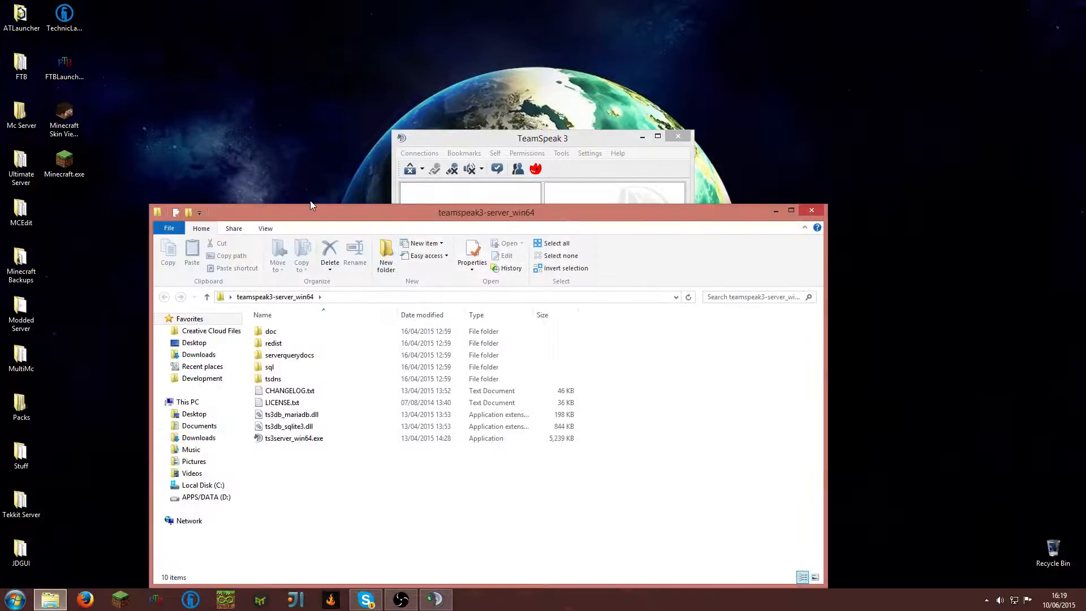
pyautogui.moveTo(310, 200); pyautogui.dragTo(489, 146)
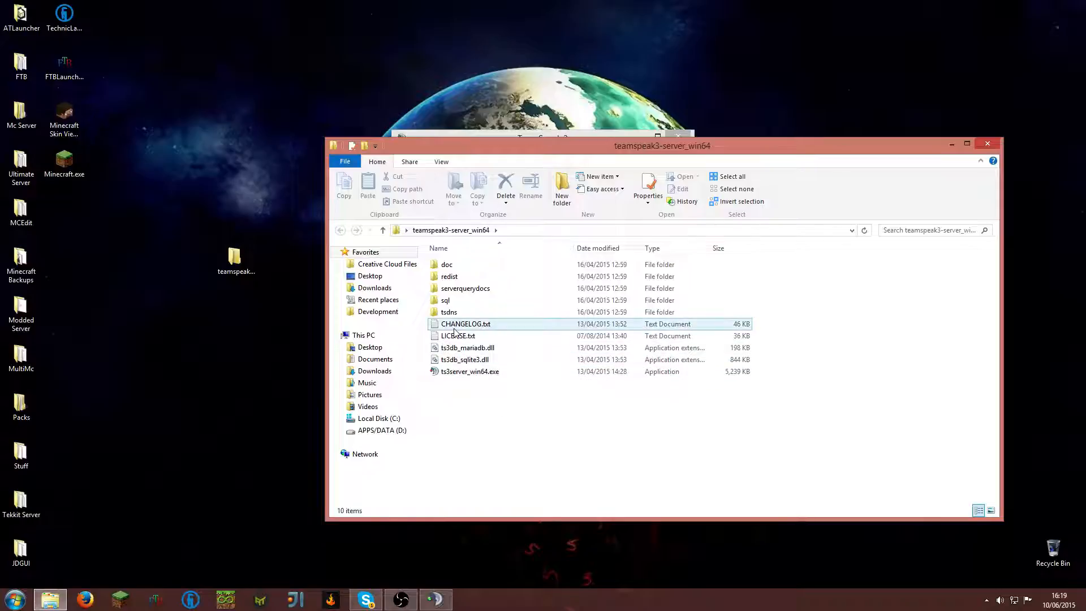
# Launch ts3server_win64.exe from the server folder and allow it to run past the security warning.
pyautogui.click(500, 372)
pyautogui.doubleClick(500, 370)
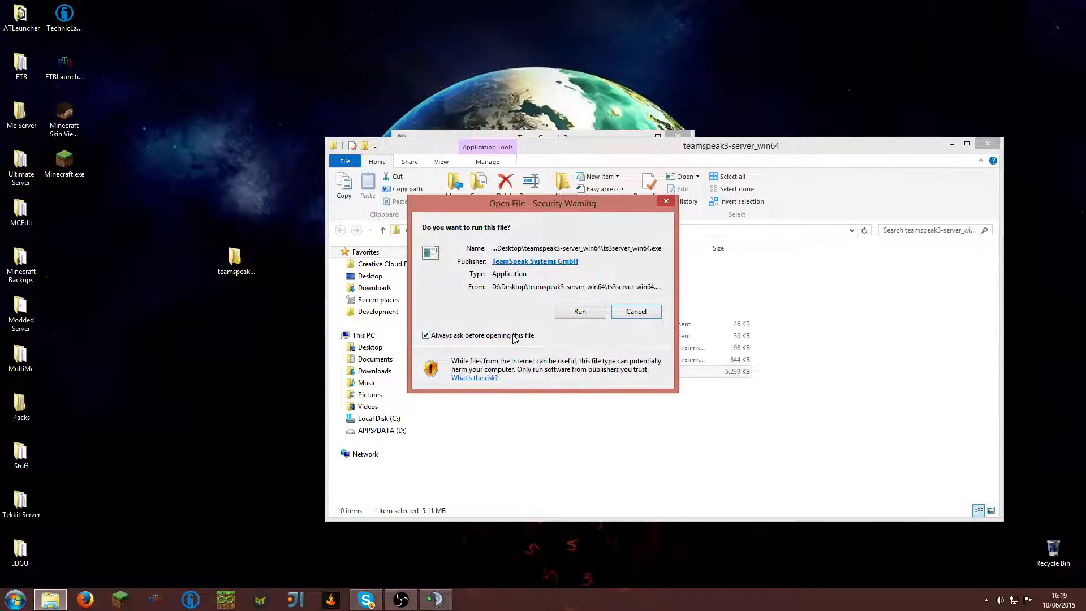
pyautogui.click(563, 314)
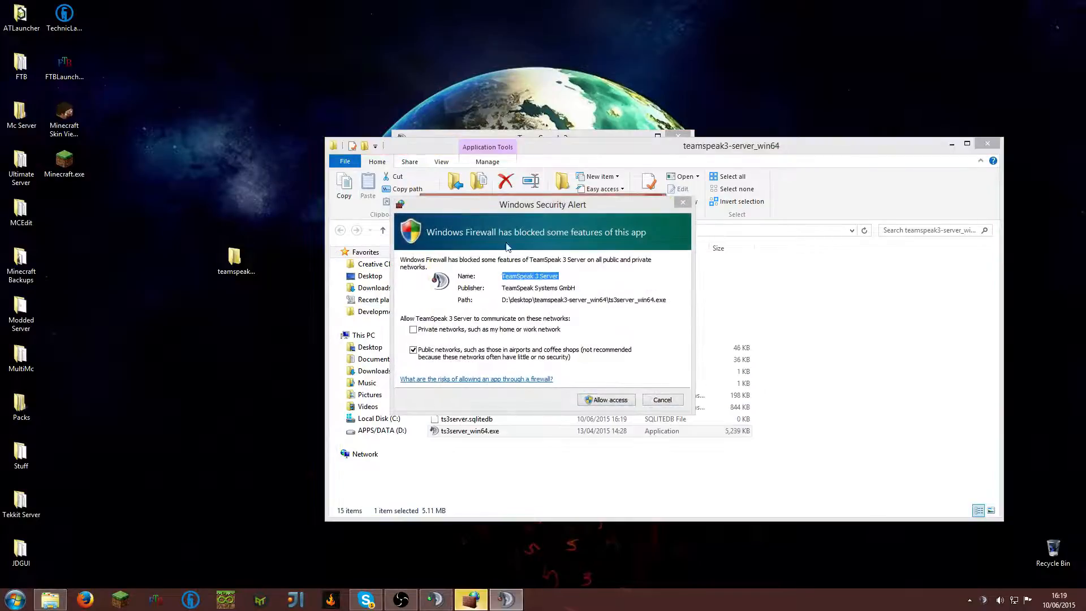
# Allow TeamSpeak 3 Server through the firewall on public networks, then copy the server admin token and close the credentials dialog.
pyautogui.click(599, 399)
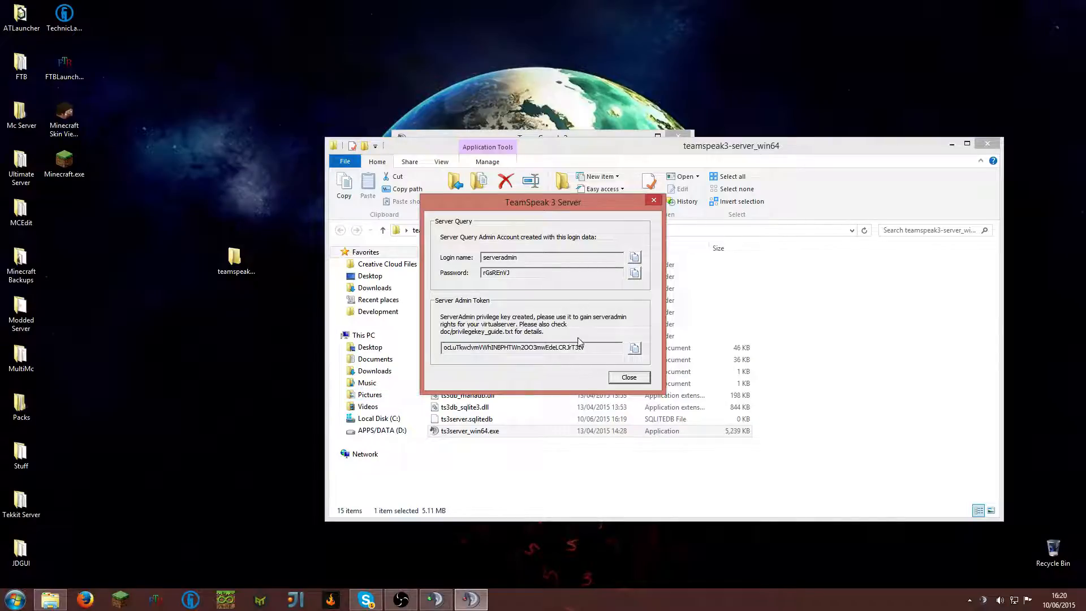
pyautogui.doubleClick(443, 347)
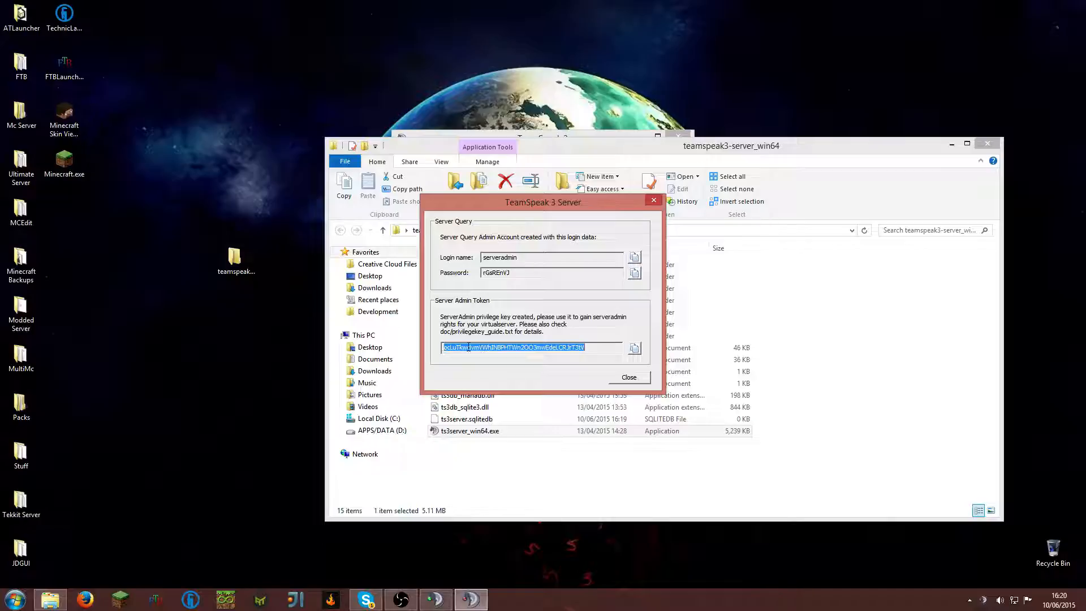
pyautogui.rightClick(467, 347)
pyautogui.click(517, 383)
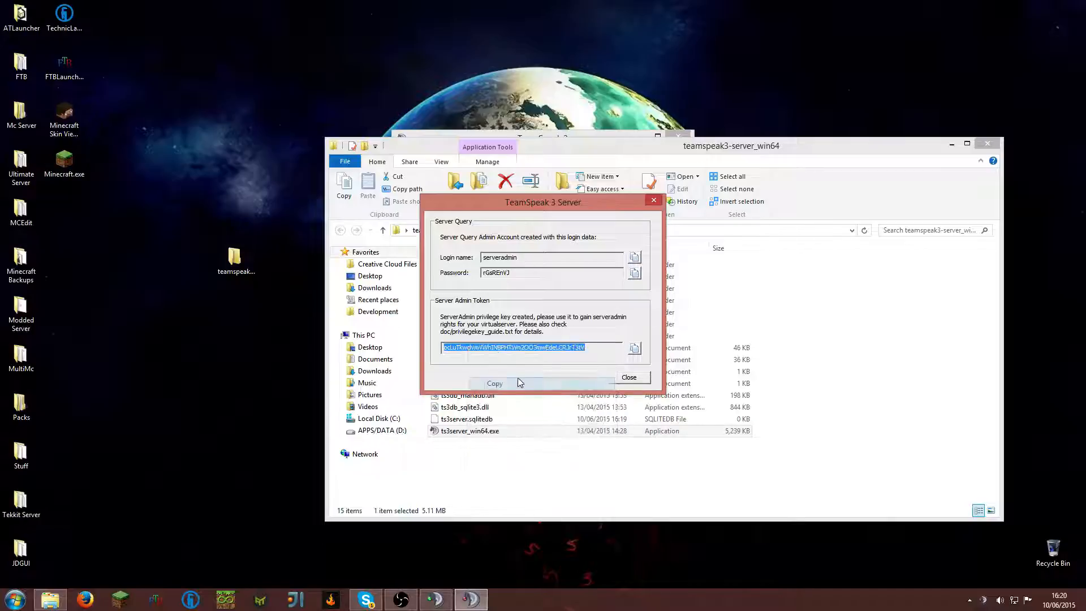
pyautogui.click(633, 348)
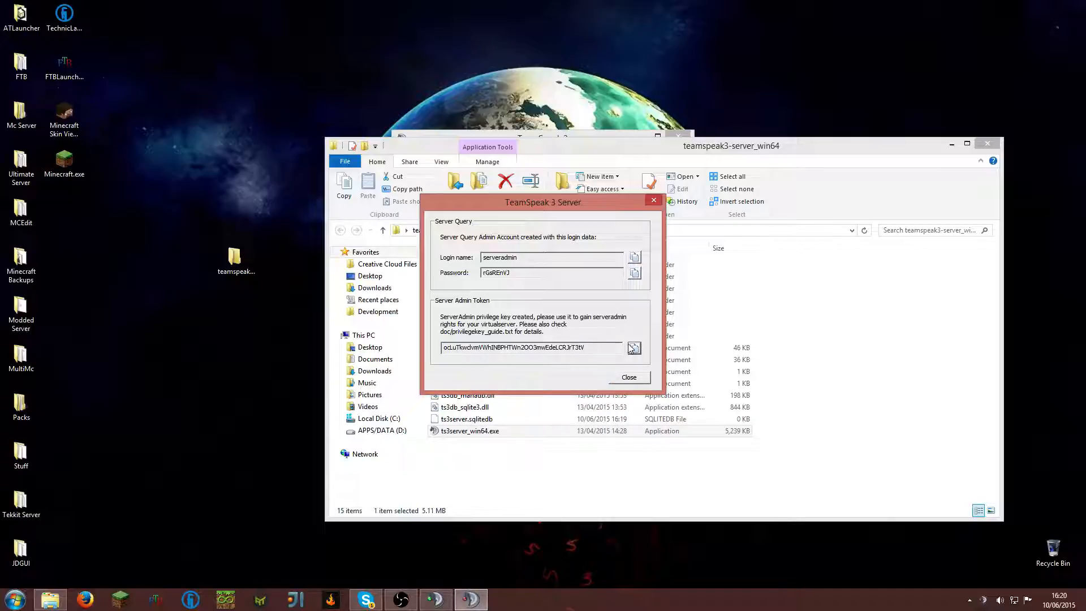
pyautogui.doubleClick(592, 347)
pyautogui.rightClick(478, 347)
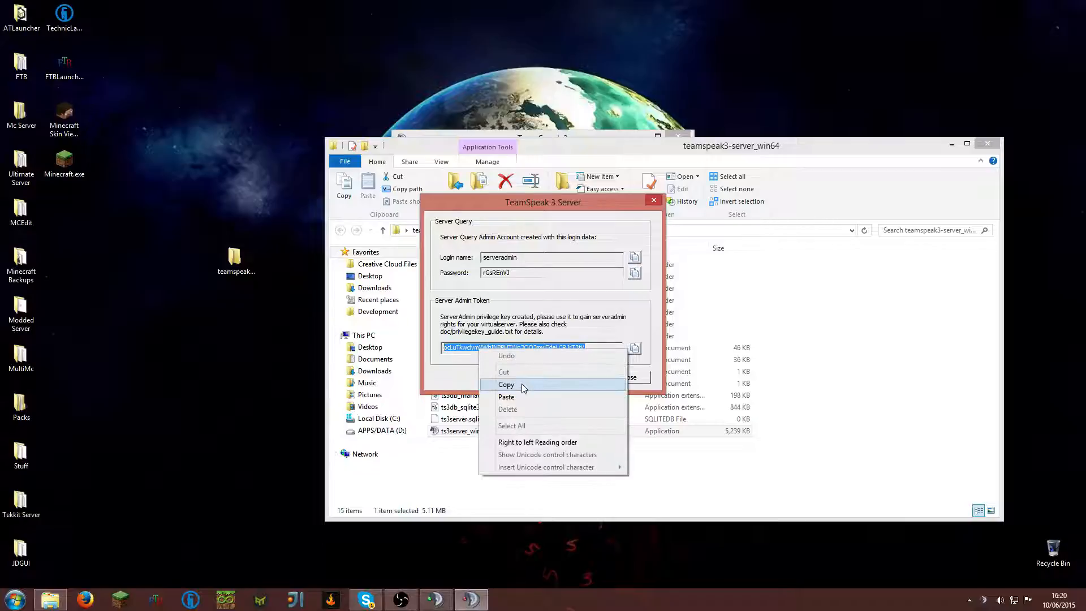
pyautogui.click(522, 384)
pyautogui.click(558, 348)
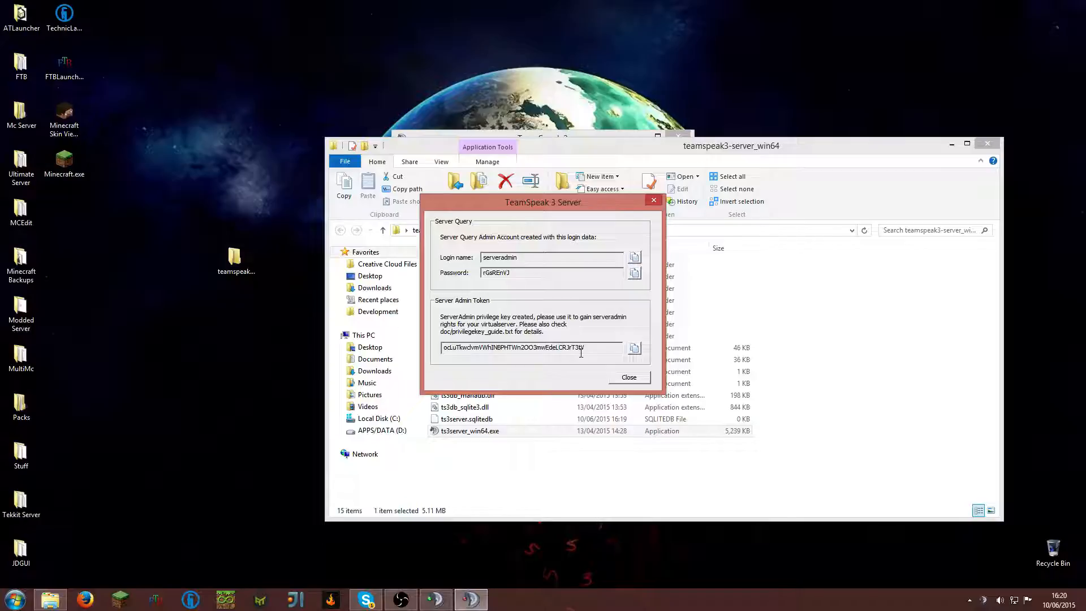
pyautogui.click(632, 377)
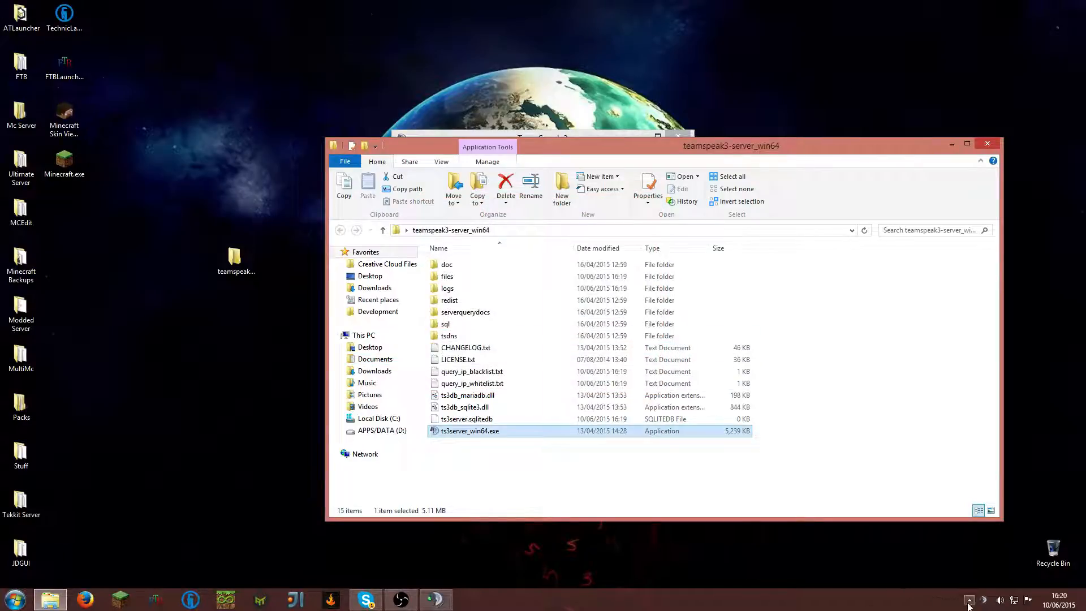
# Check that TeamSpeak 3 Server is running in the background and close the teamspeak3-server_win64 folder window.
pyautogui.click(969, 600)
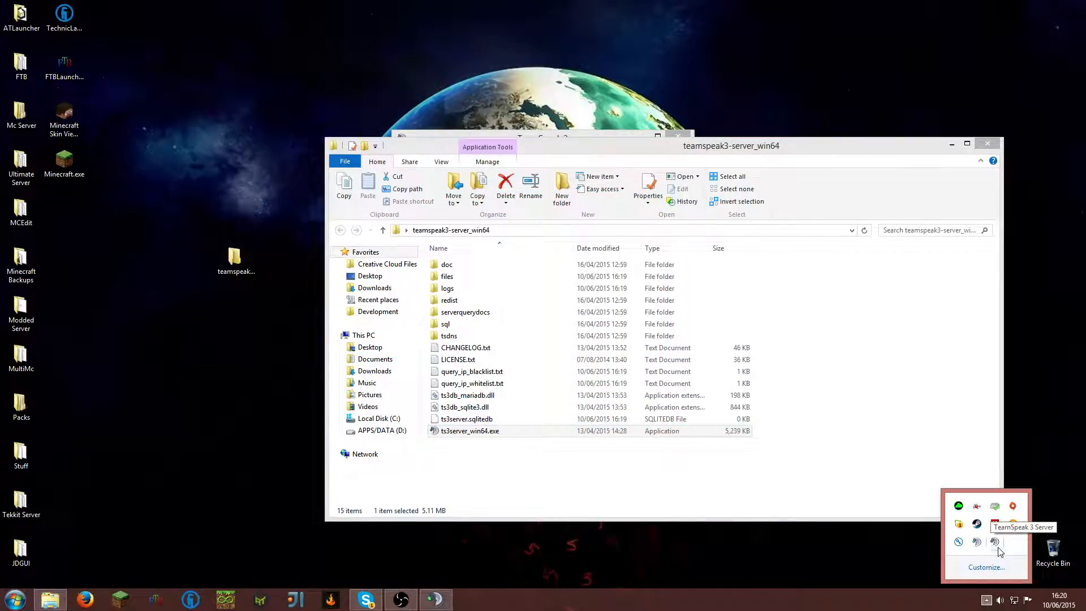
pyautogui.click(987, 600)
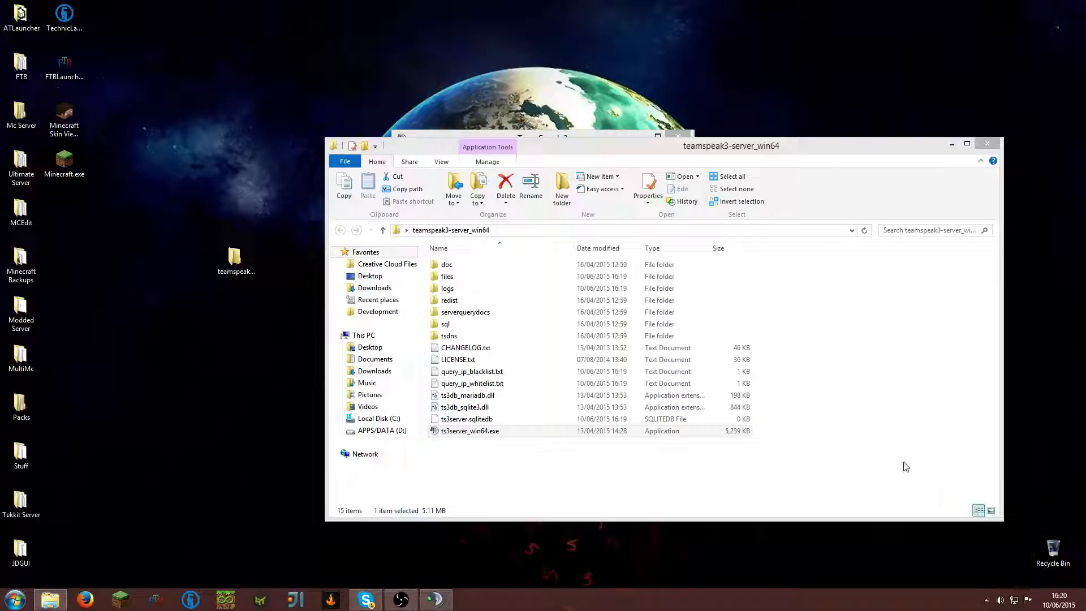
pyautogui.click(861, 323)
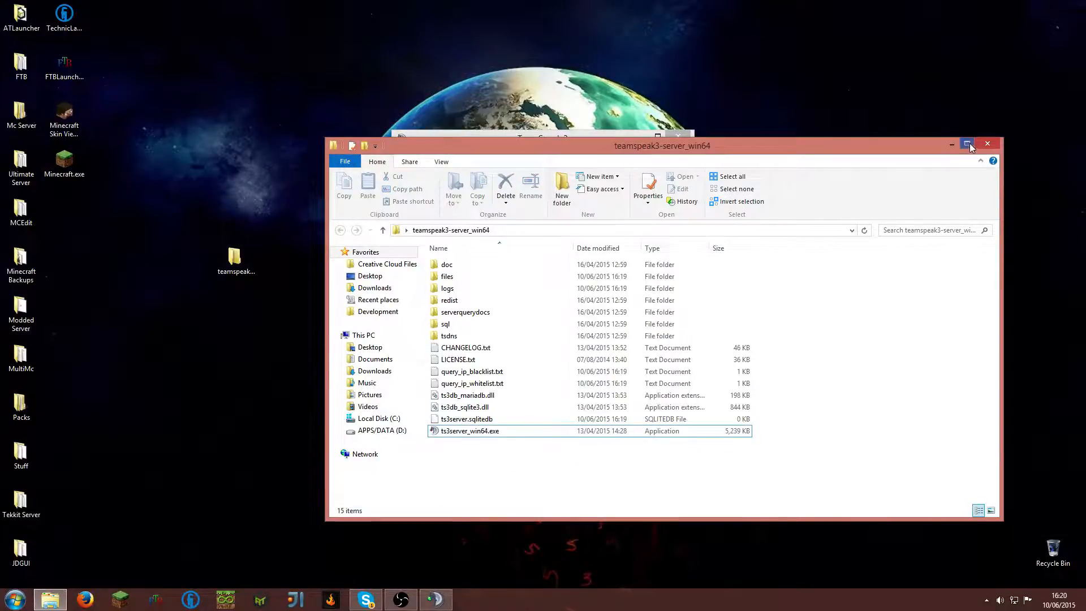
pyautogui.click(987, 143)
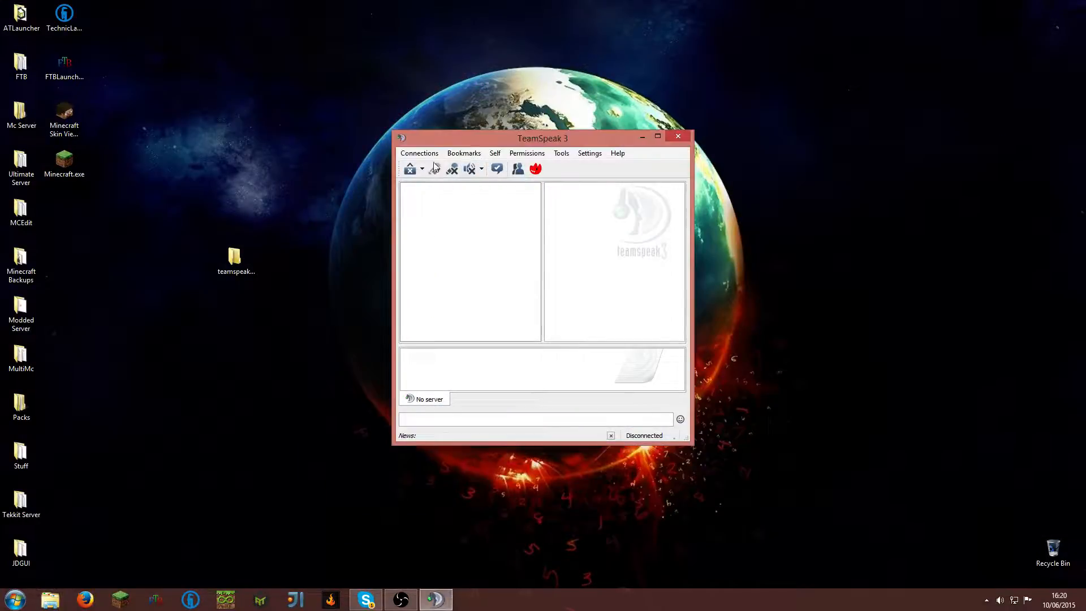
# Open a Windows command prompt over the TeamSpeak window and run ipconfig.
pyautogui.click(4, 607)
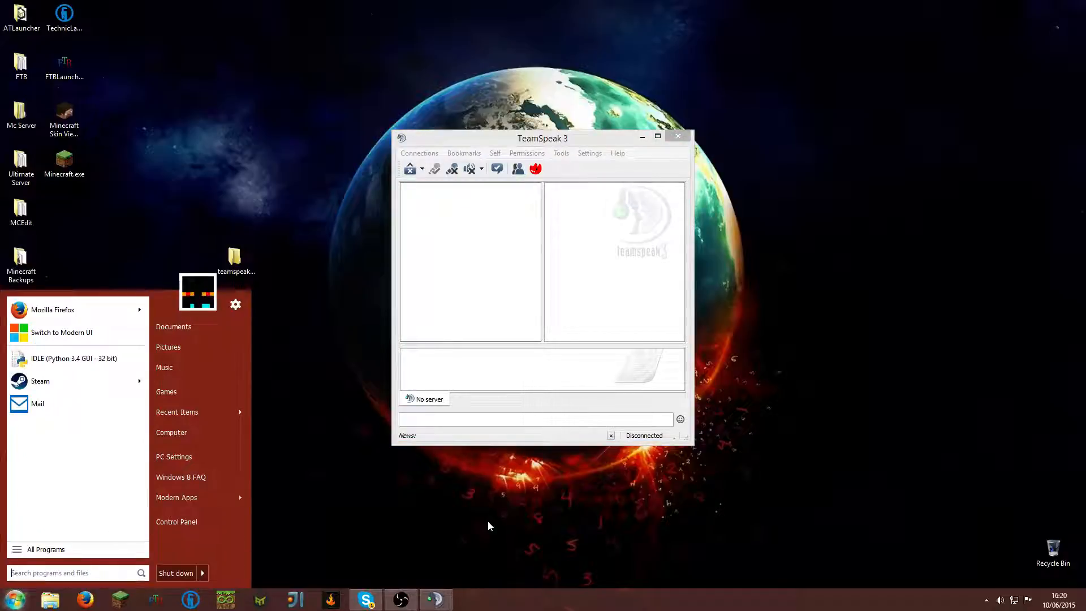
pyautogui.write('cmd')
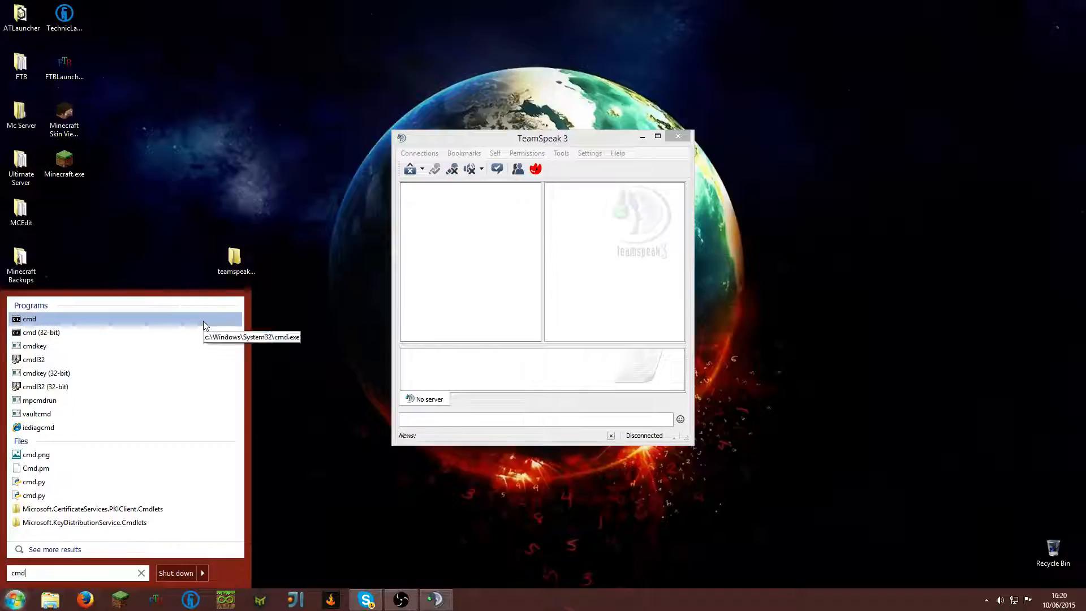
pyautogui.click(215, 324)
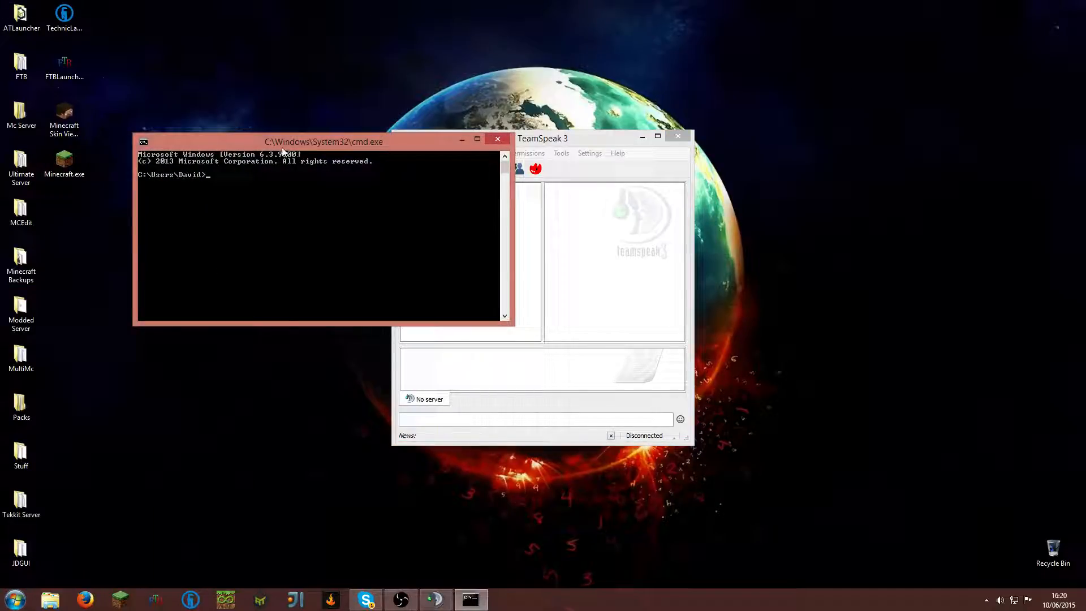
pyautogui.moveTo(282, 149); pyautogui.dragTo(509, 236)
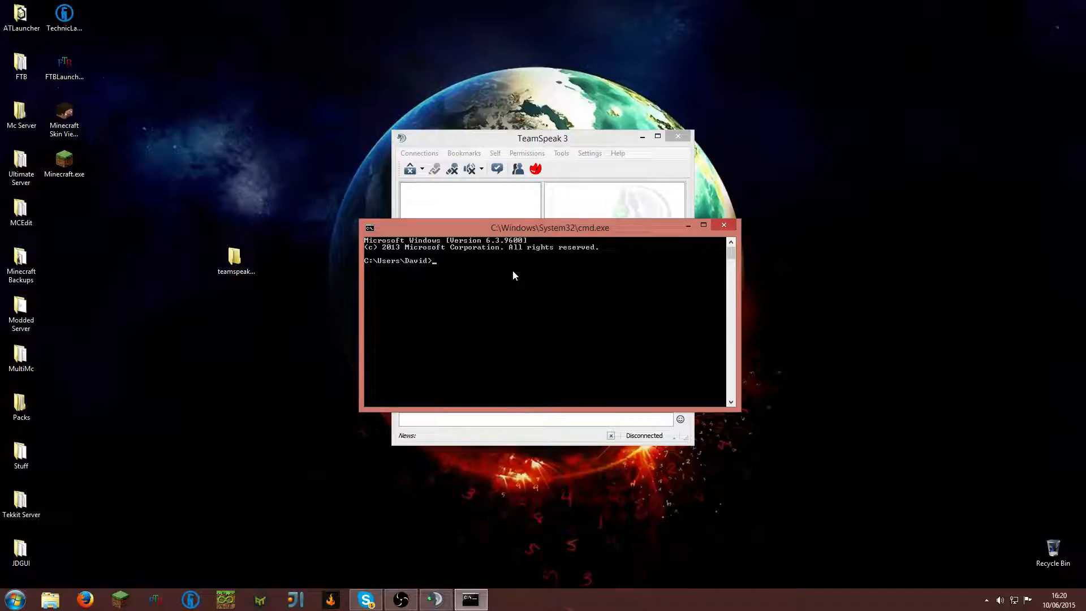
pyautogui.write('ipconfig')
pyautogui.press('Return')
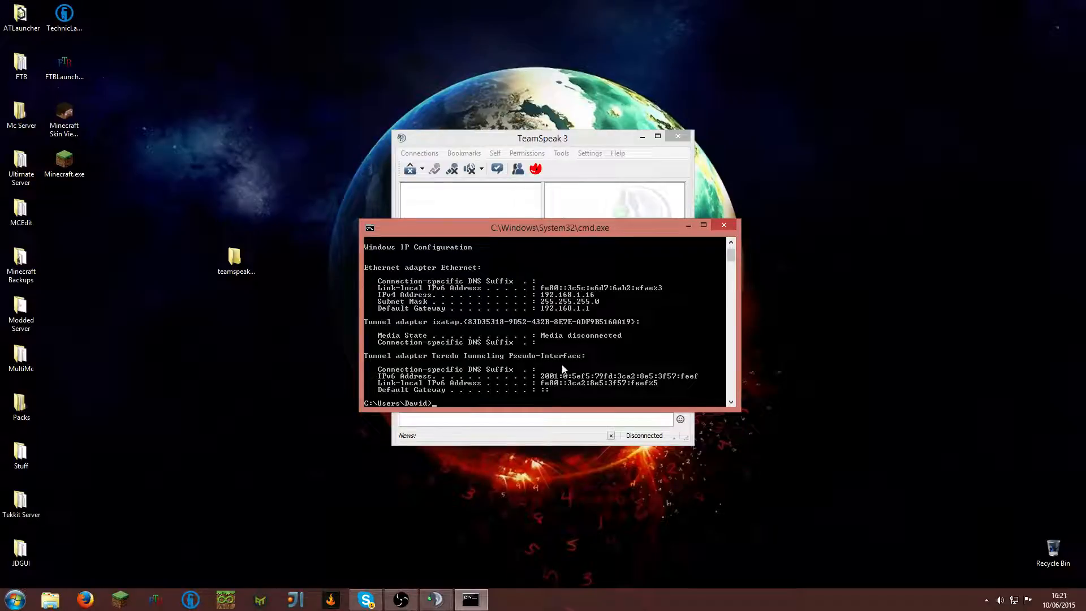
# Examine the ipconfig output for the Ethernet adapter's IPv4 address and close the command prompt.
pyautogui.scroll(2, 541, 338)
pyautogui.scroll(-5, 542, 338)
pyautogui.scroll(5, 491, 365)
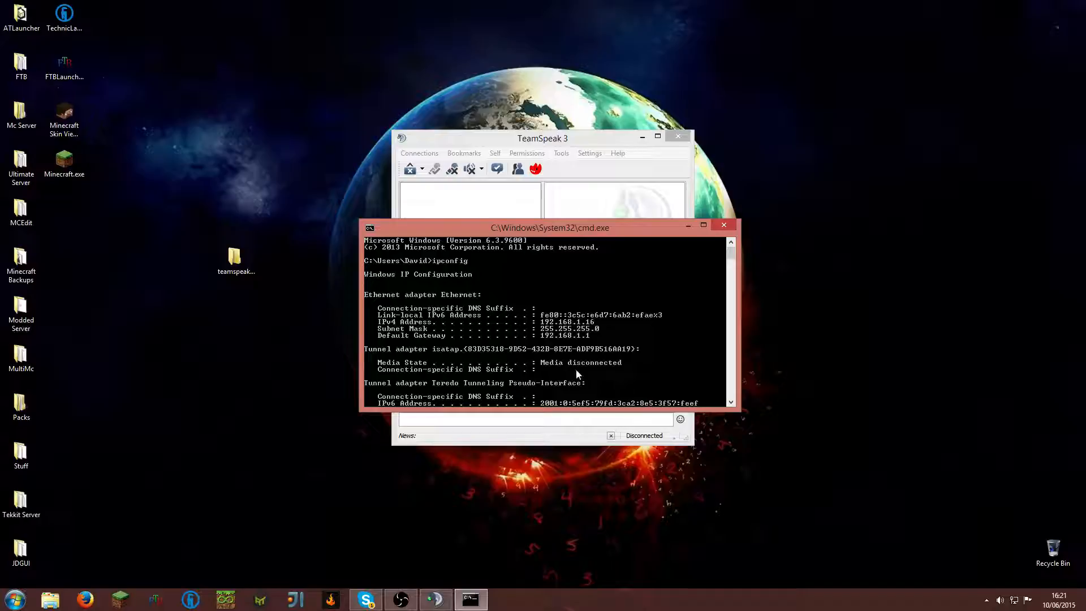
pyautogui.scroll(-2, 616, 328)
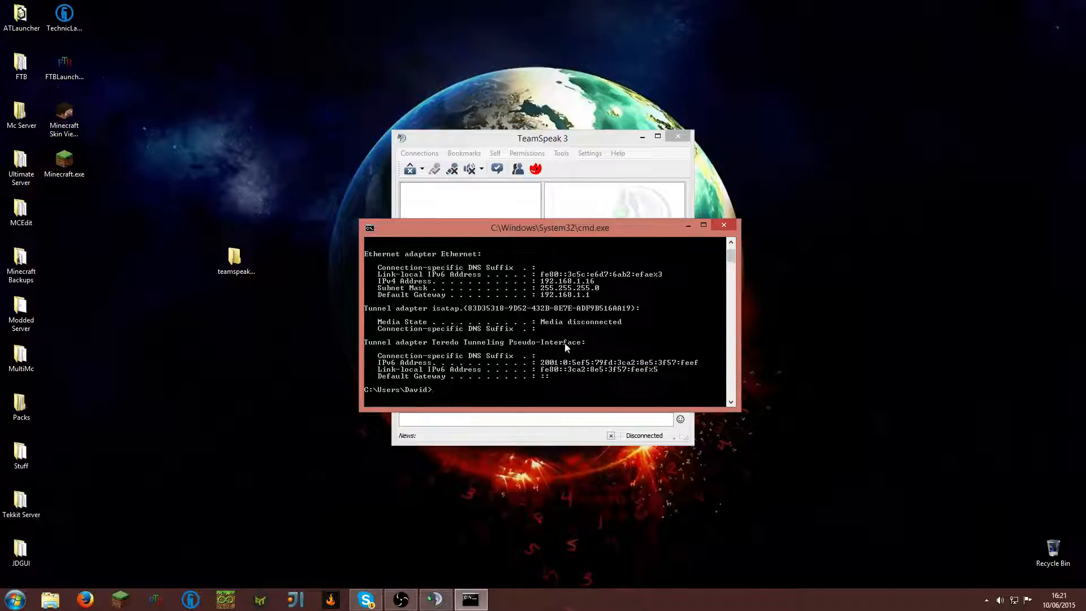
pyautogui.scroll(1, 625, 360)
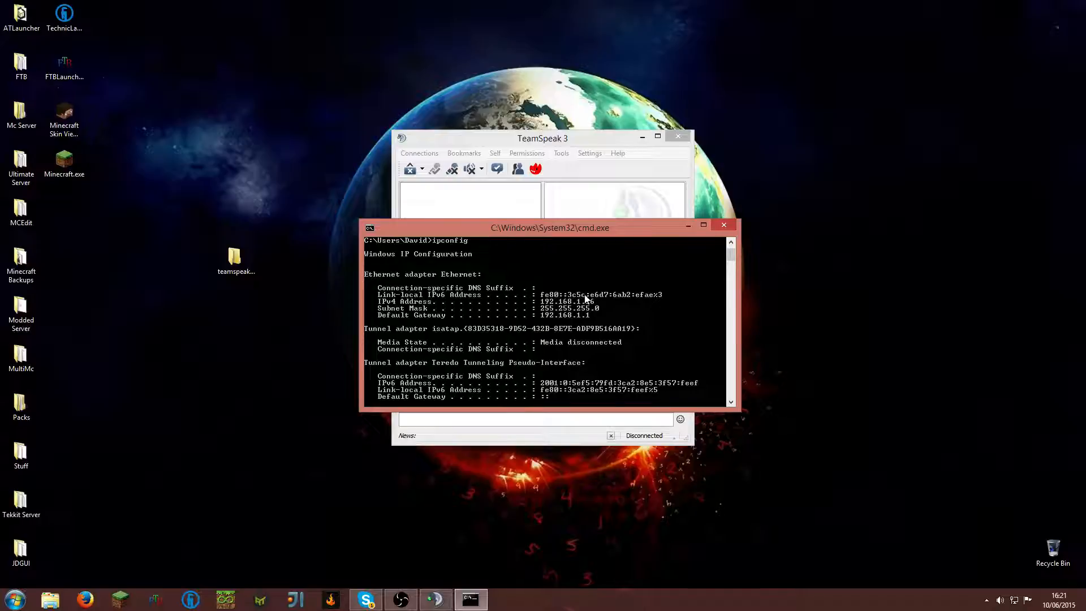
pyautogui.scroll(-4, 622, 320)
pyautogui.scroll(4, 696, 401)
pyautogui.click(725, 227)
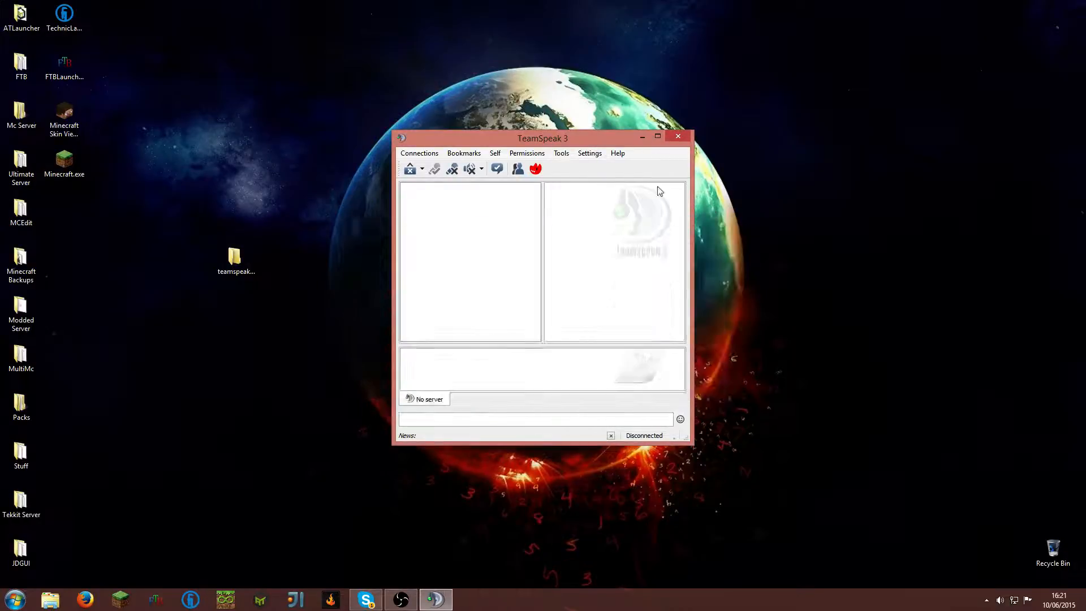
# Connect the TeamSpeak client to server address 192.168.1.16 with the nickname chicken.
pyautogui.click(419, 153)
pyautogui.click(428, 166)
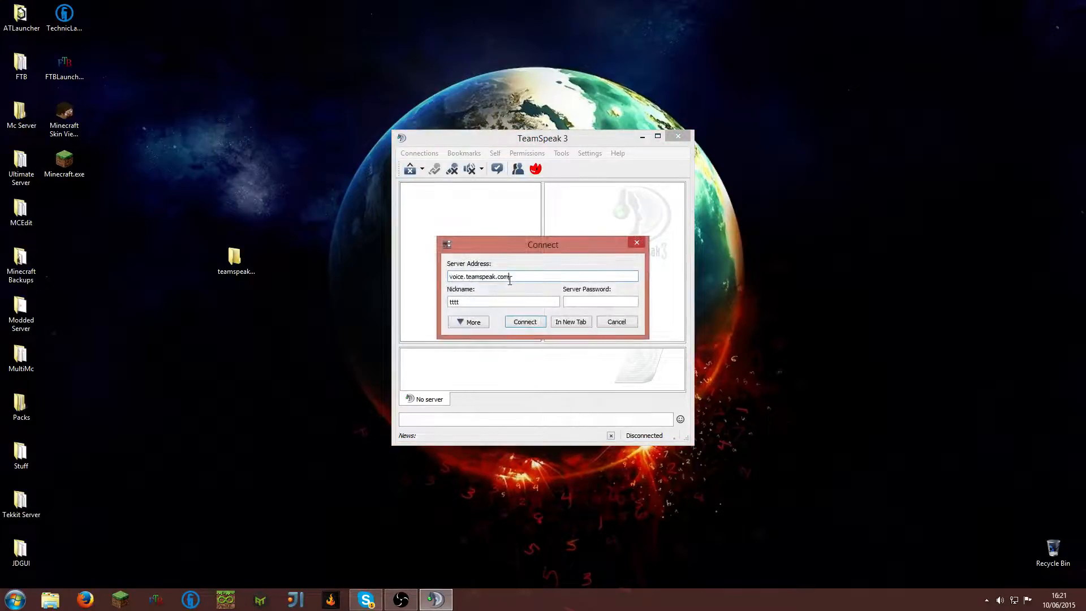
pyautogui.moveTo(516, 247); pyautogui.dragTo(436, 258)
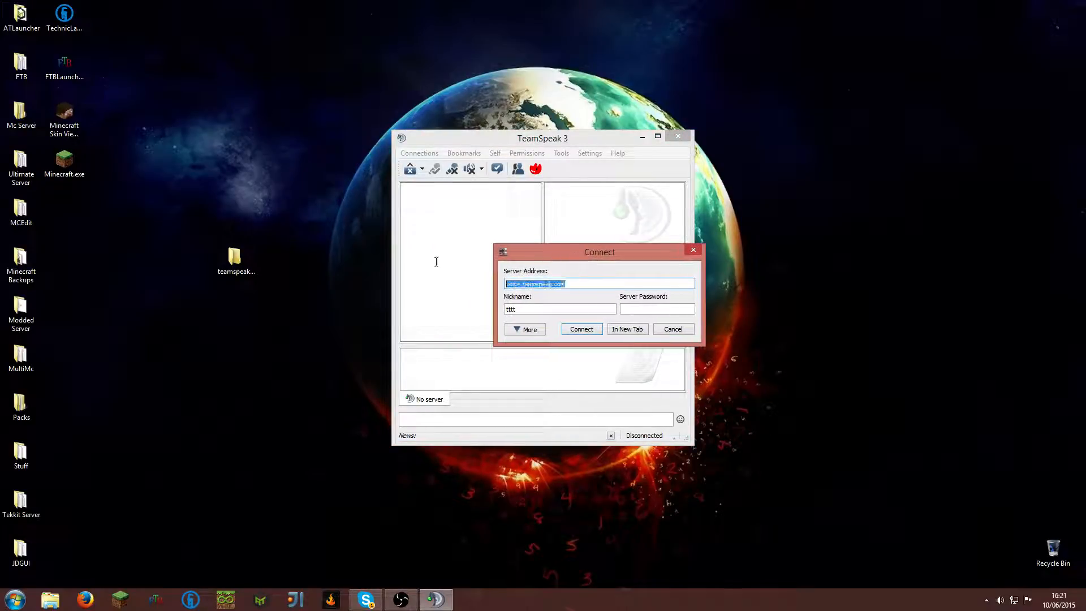
pyautogui.press('BackSpace')
pyautogui.press('Tab')
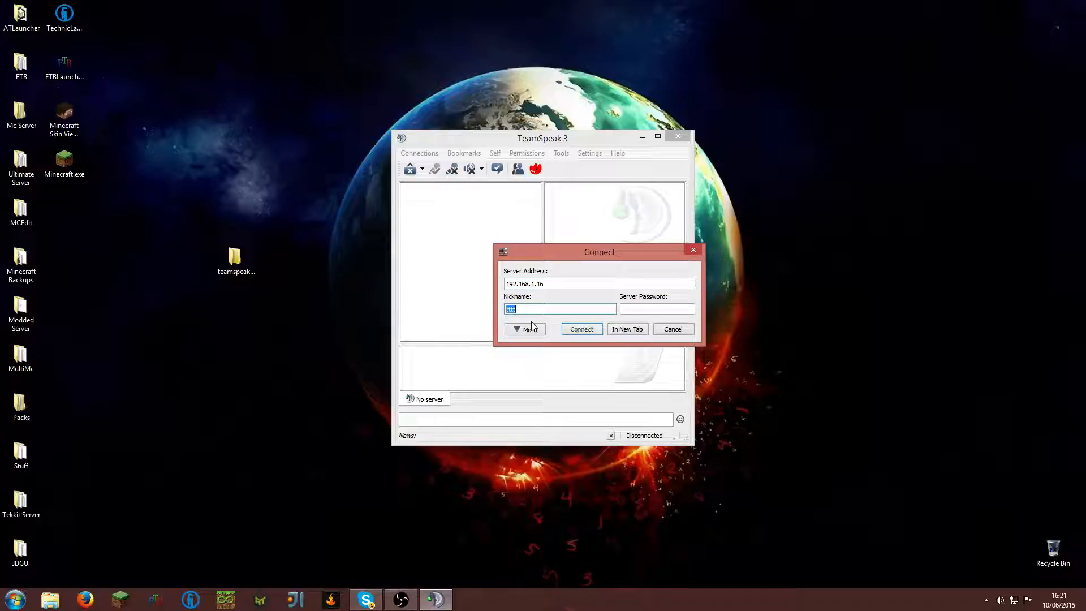
pyautogui.write('chicken')
pyautogui.press('Return')
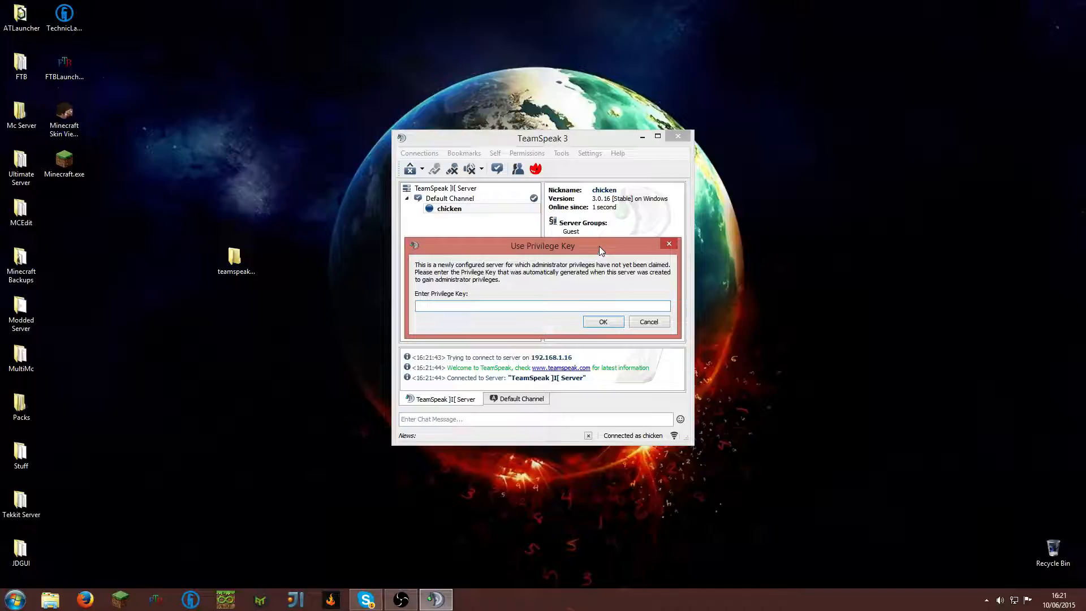
# Paste the copied token as the privilege key, submit it to claim server admin rights, and dismiss the message.
pyautogui.rightClick(485, 311)
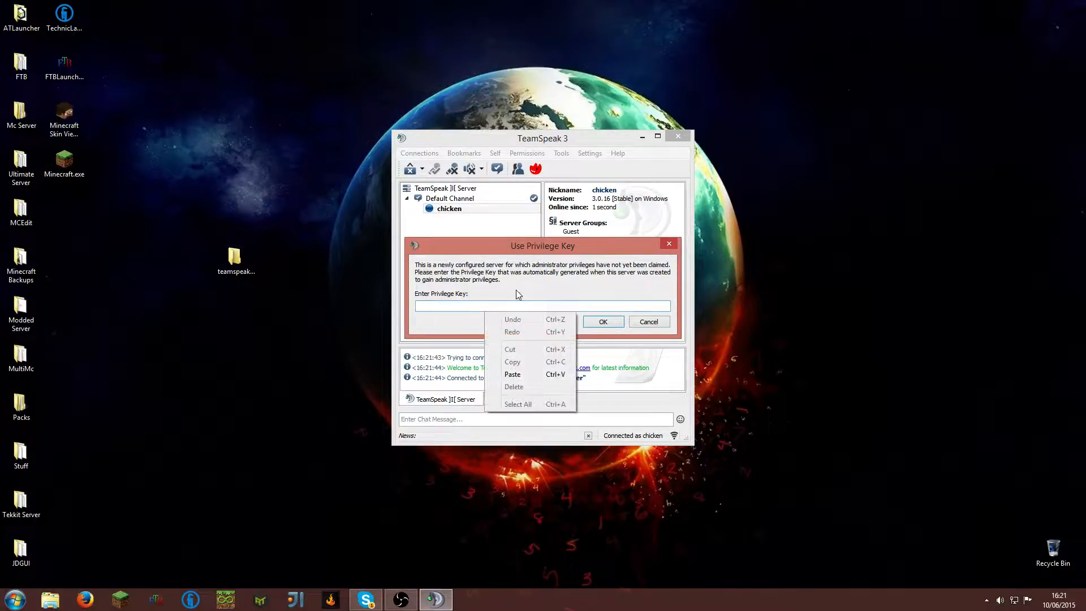
pyautogui.click(513, 375)
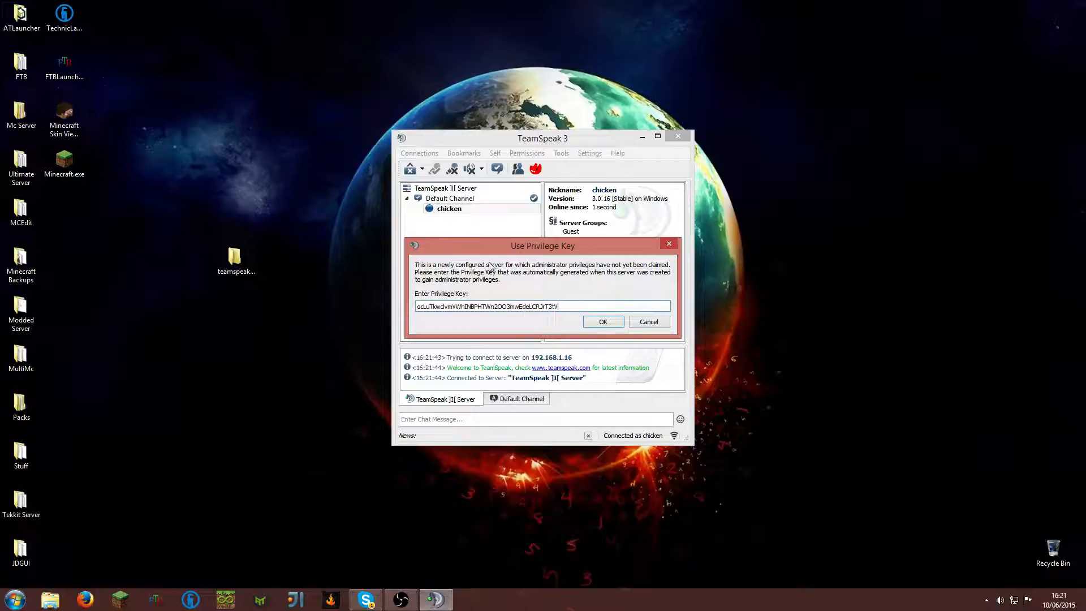
pyautogui.moveTo(527, 249)
pyautogui.mouseDown()
pyautogui.moveTo(620, 273)
pyautogui.moveTo(624, 253)
pyautogui.moveTo(518, 258)
pyautogui.moveTo(531, 229)
pyautogui.mouseUp()
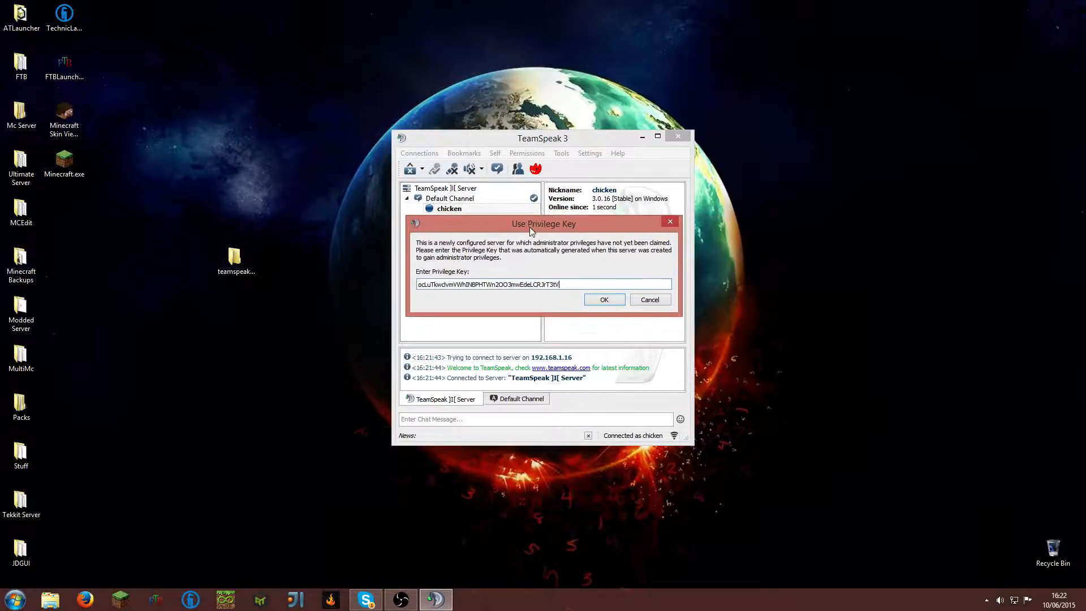
pyautogui.click(604, 300)
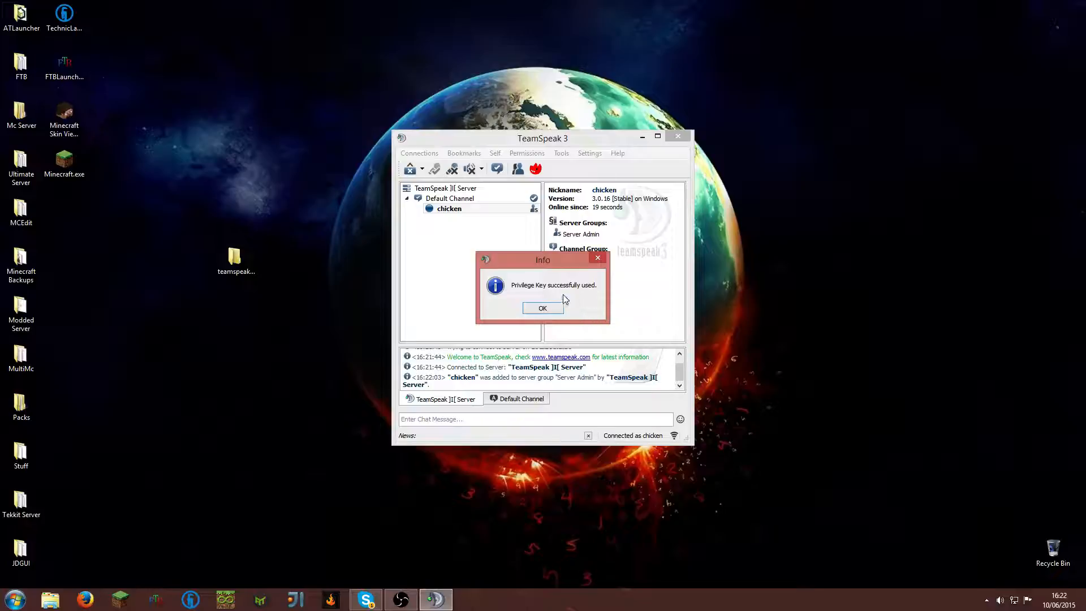
pyautogui.click(547, 309)
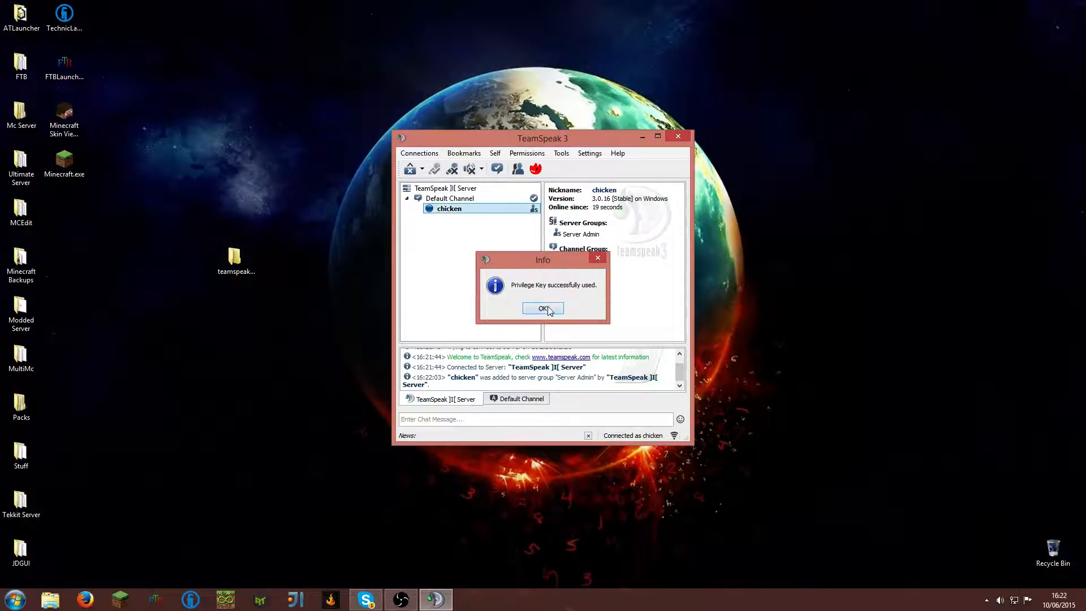
pyautogui.scroll(1, 653, 385)
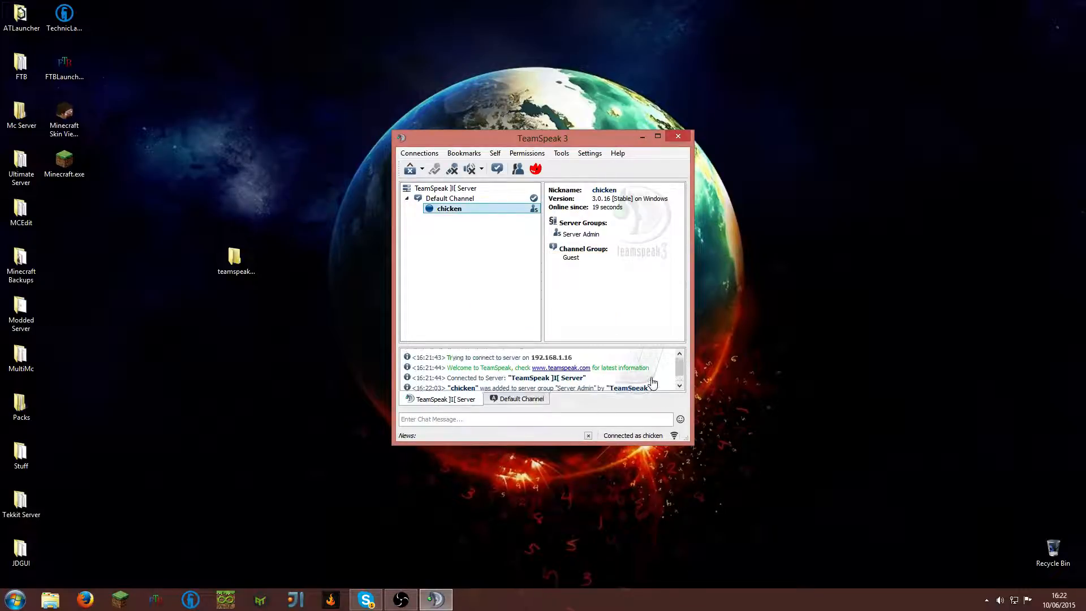
pyautogui.scroll(-1, 652, 382)
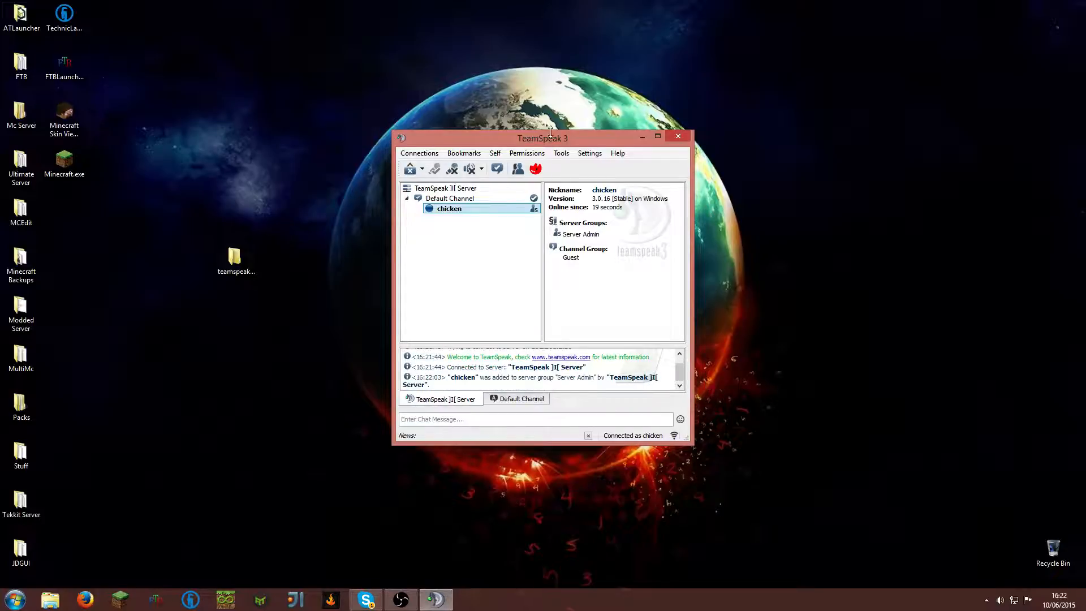
# Start creating a new channel on the TeamSpeak ]I[ Server.
pyautogui.click(451, 197)
pyautogui.rightClick(453, 190)
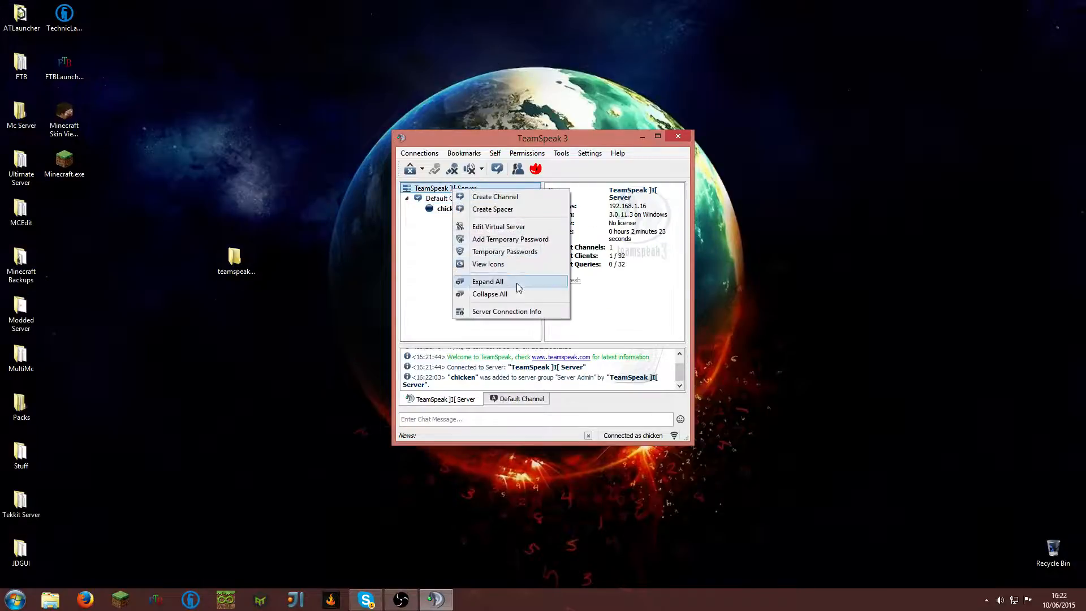
pyautogui.click(523, 196)
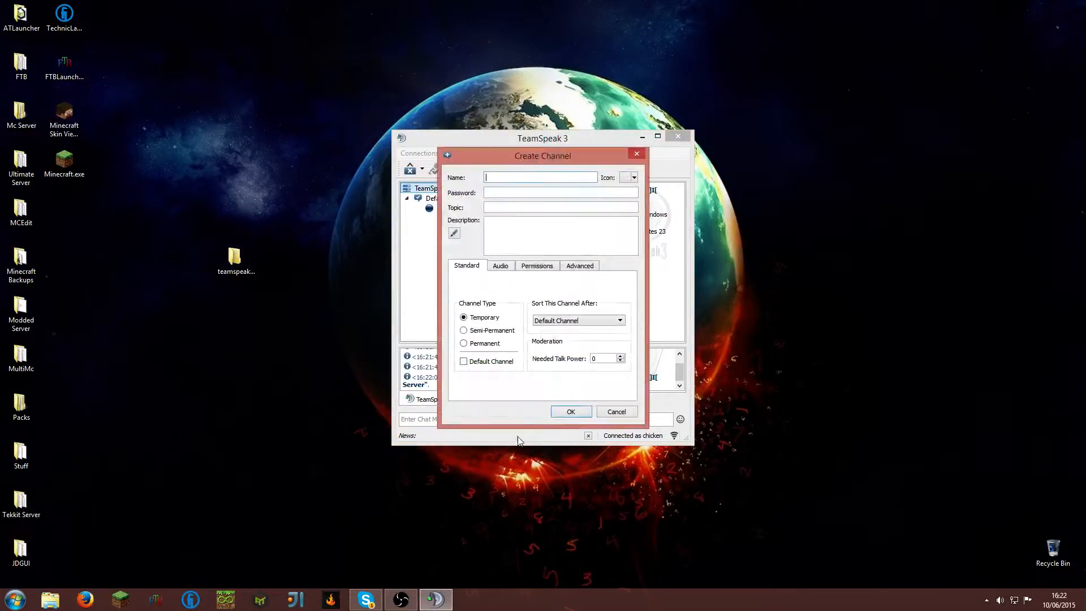
# Try the Permanent, Semi-Permanent and Default Channel options for the new channel and look through its audio and permission settings.
pyautogui.click(486, 343)
pyautogui.click(482, 331)
pyautogui.click(561, 321)
pyautogui.click(561, 321)
pyautogui.click(468, 361)
pyautogui.click(510, 268)
pyautogui.click(536, 265)
pyautogui.click(467, 266)
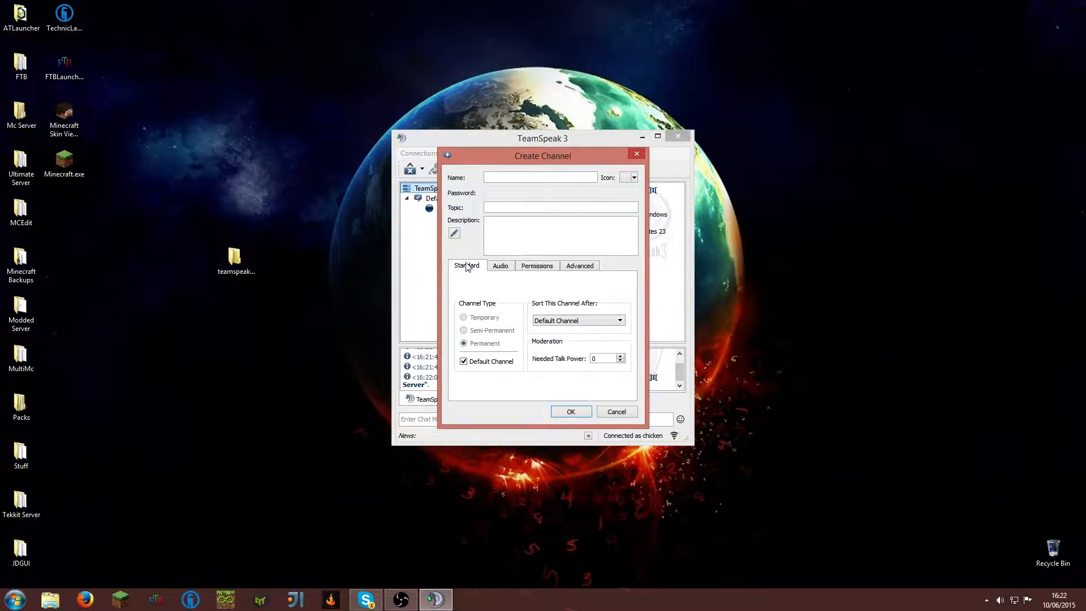
pyautogui.click(490, 362)
pyautogui.click(480, 333)
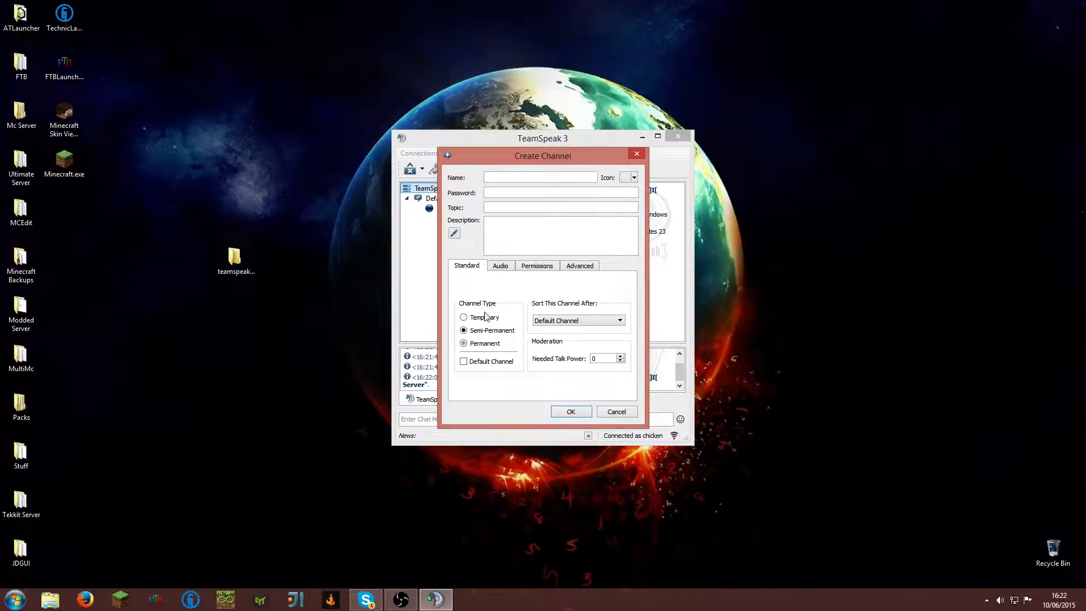
# Review the new channel's needed powers and audio presets, and cancel the channel creation.
pyautogui.click(536, 268)
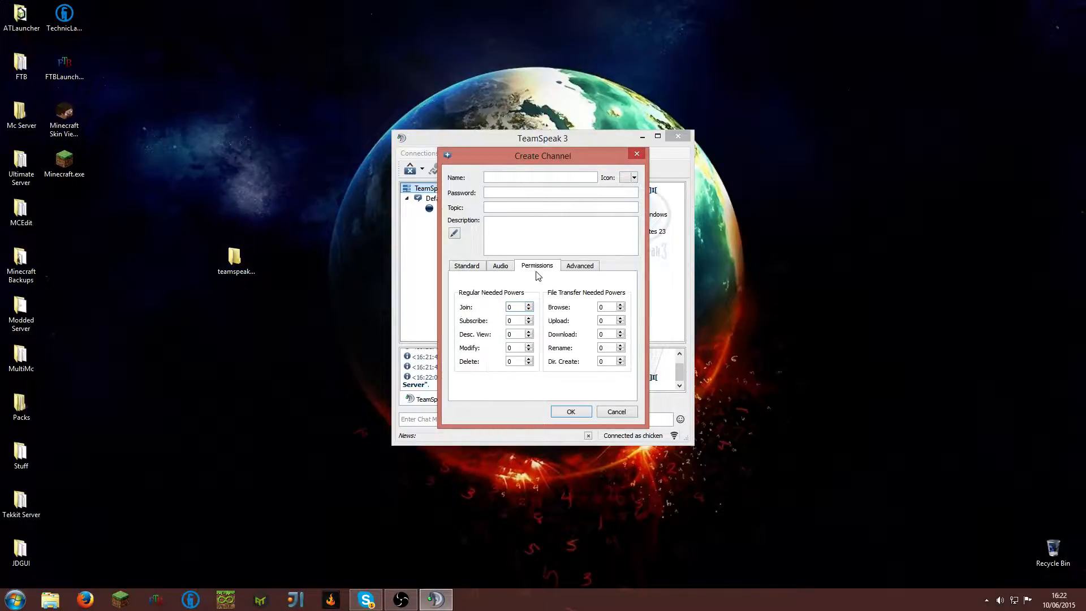
pyautogui.click(511, 265)
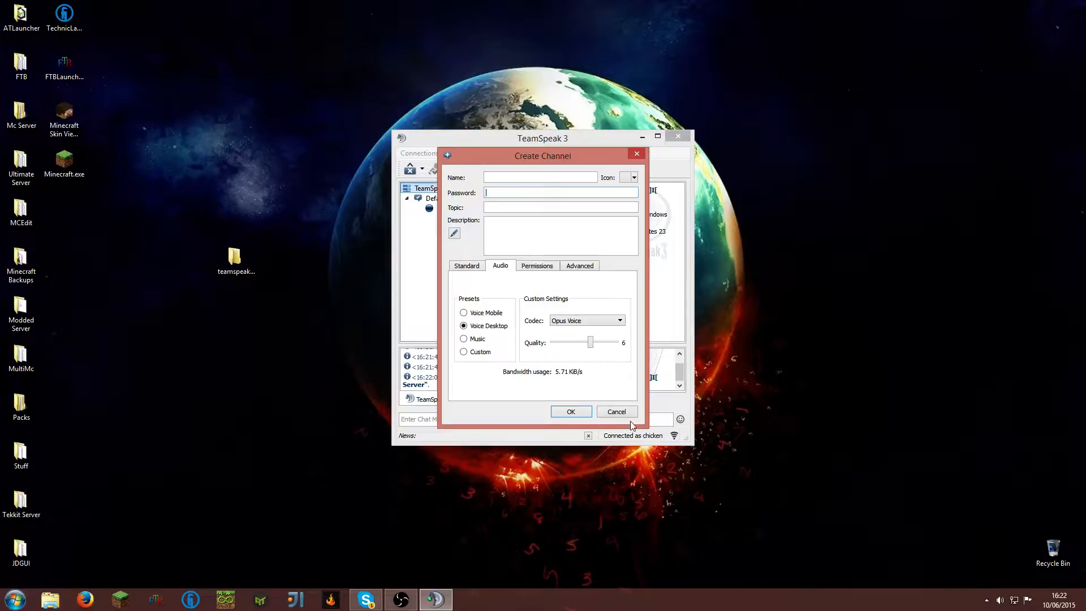
pyautogui.click(615, 411)
# View the connection info of the TeamSpeak ]I[ Server and close it.
pyautogui.rightClick(460, 188)
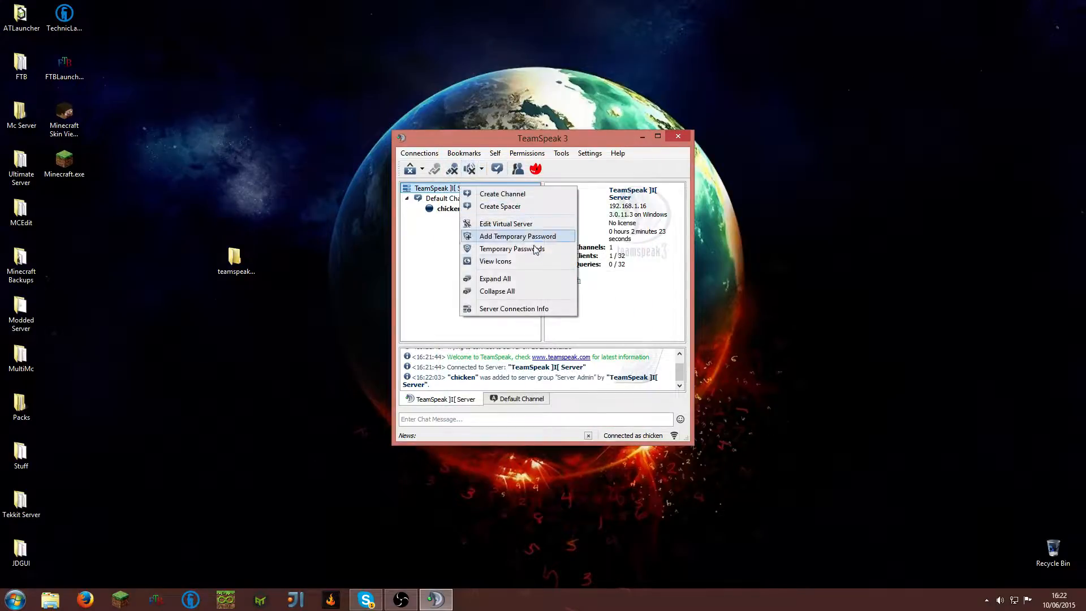
pyautogui.click(537, 309)
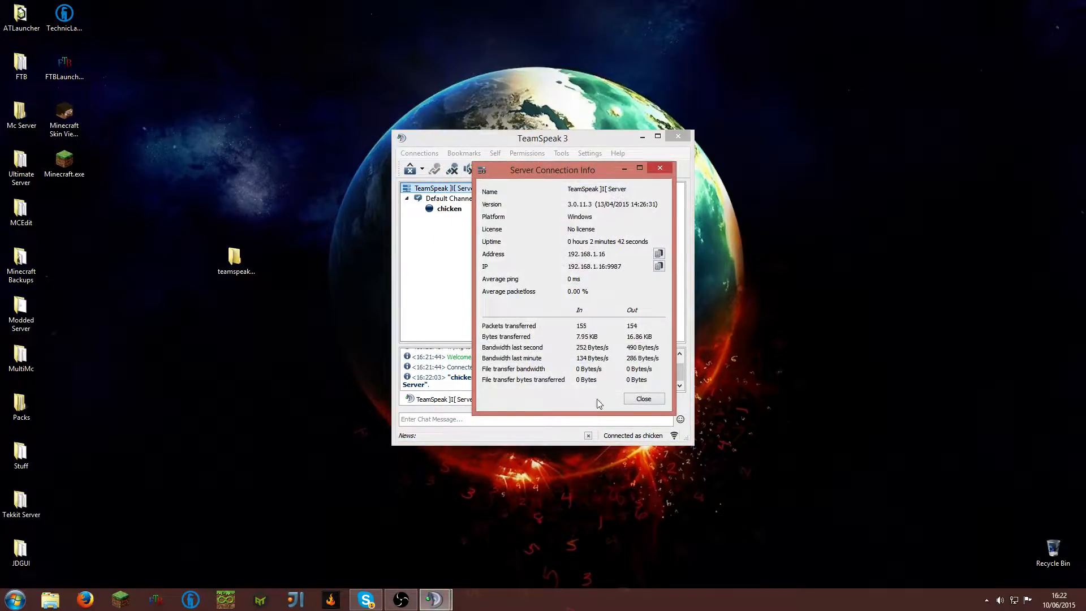
pyautogui.click(643, 400)
# Examine the virtual server's editable settings, including its welcome message, and leave without saving.
pyautogui.rightClick(495, 190)
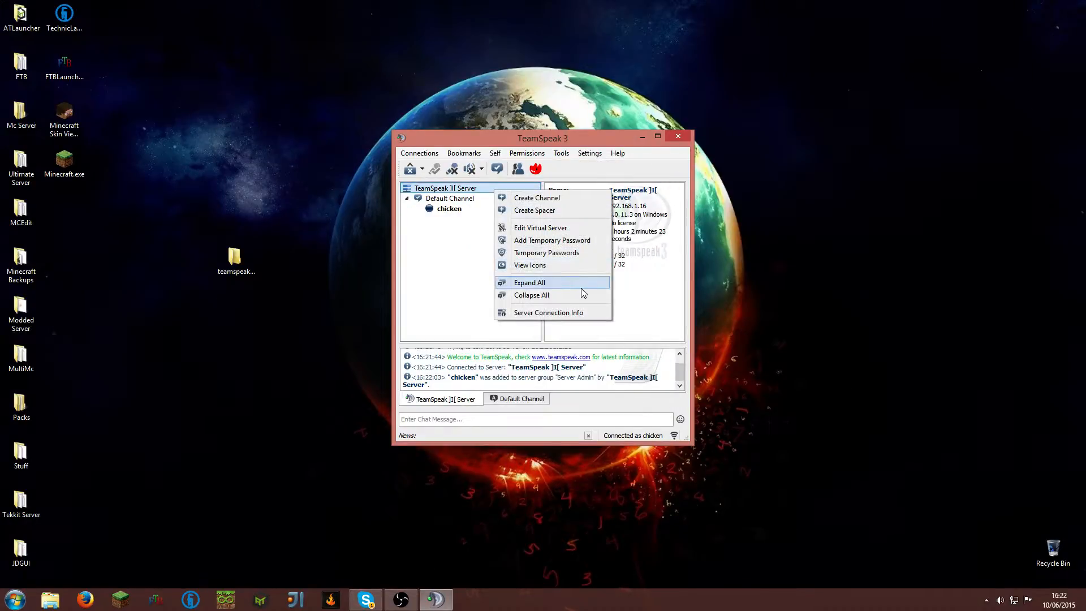
pyautogui.click(561, 228)
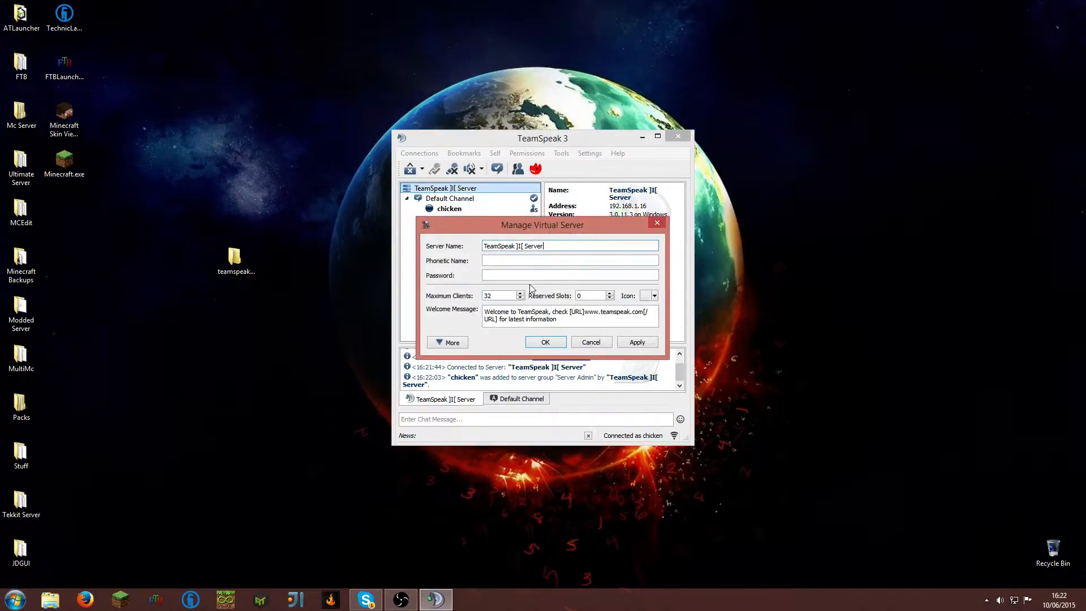
pyautogui.doubleClick(560, 318)
pyautogui.press('Right')
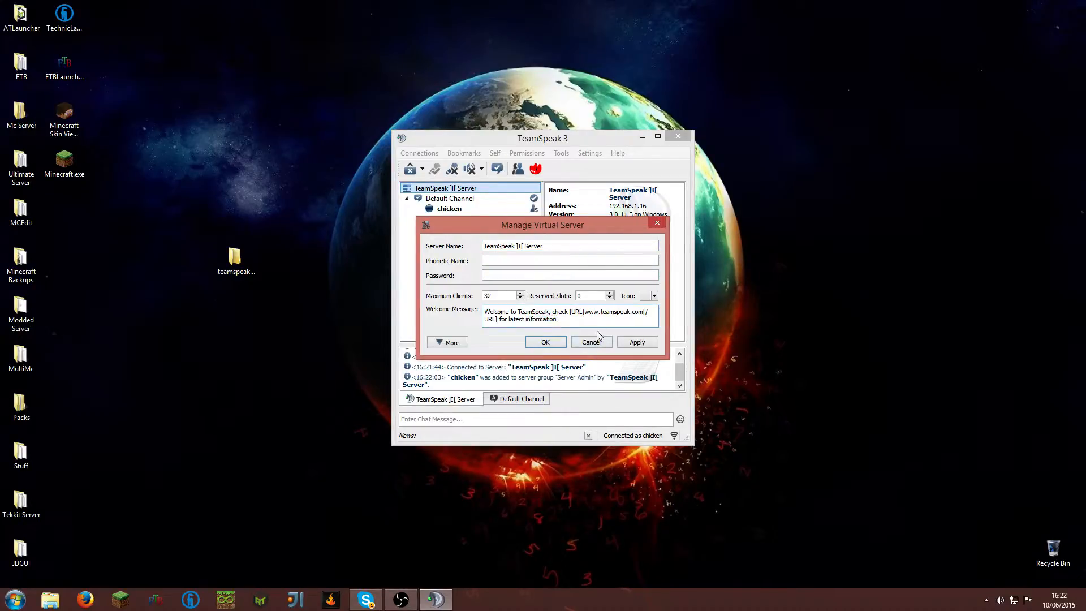
pyautogui.click(595, 346)
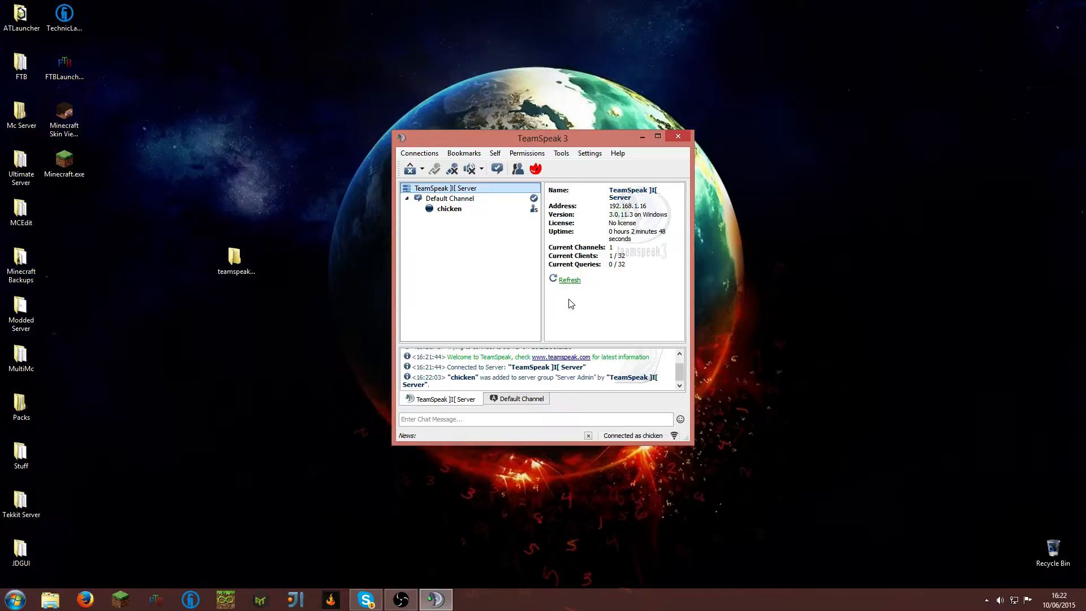